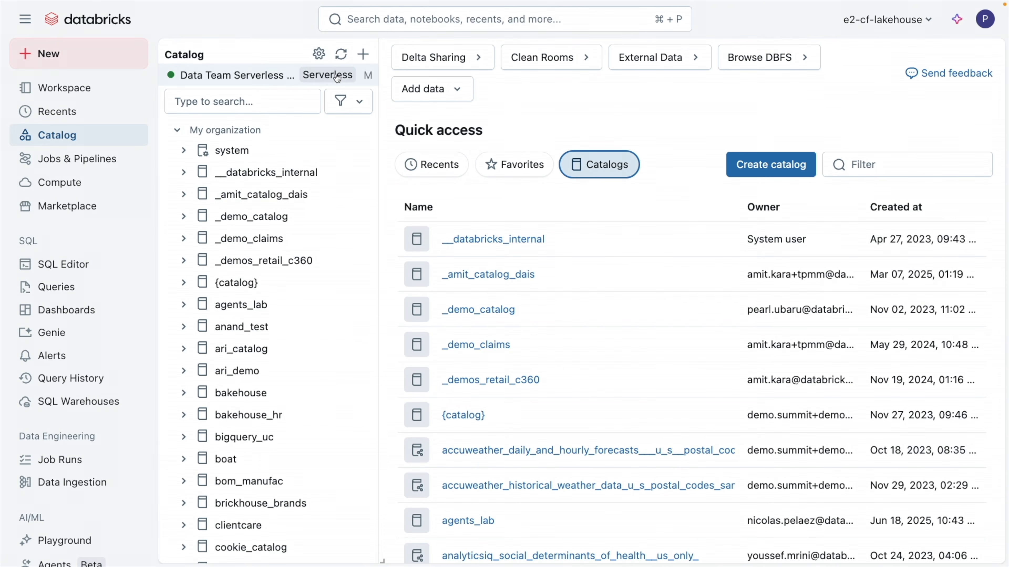
# Create a Standard catalog named pearl-demo and view it.
pyautogui.click(363, 54)
pyautogui.click(309, 166)
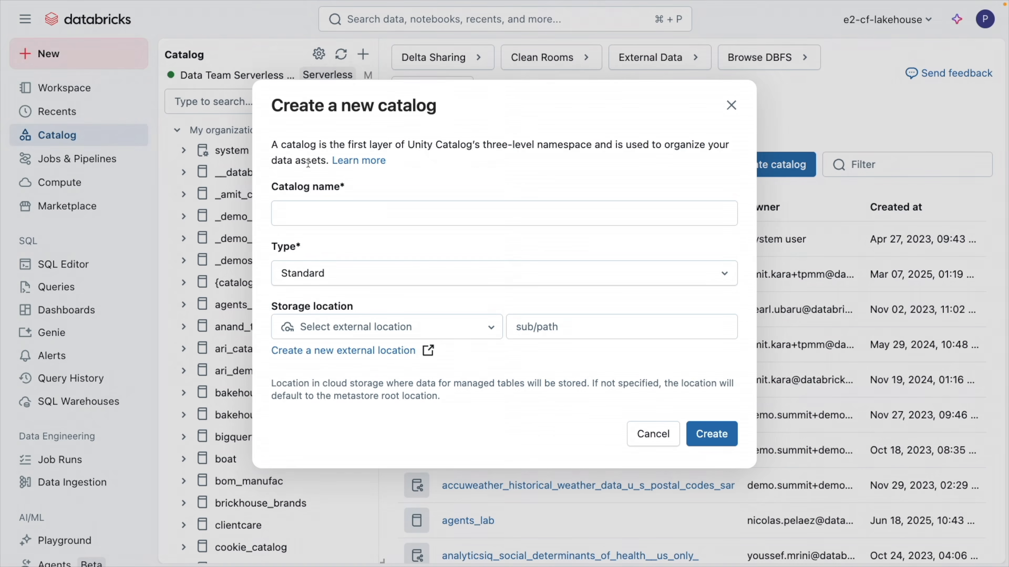
pyautogui.click(491, 208)
pyautogui.write('pearl-demo')
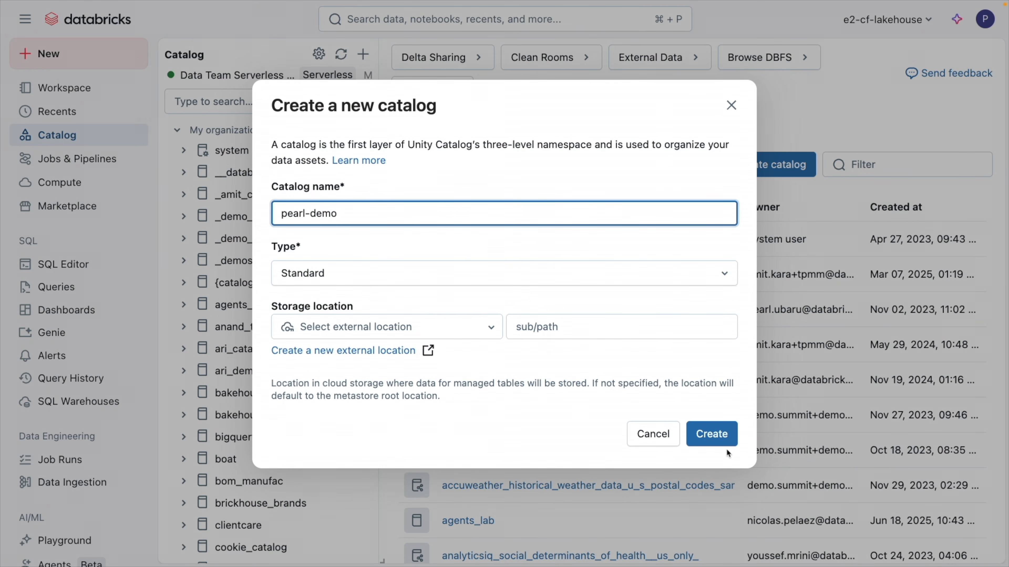
pyautogui.click(718, 444)
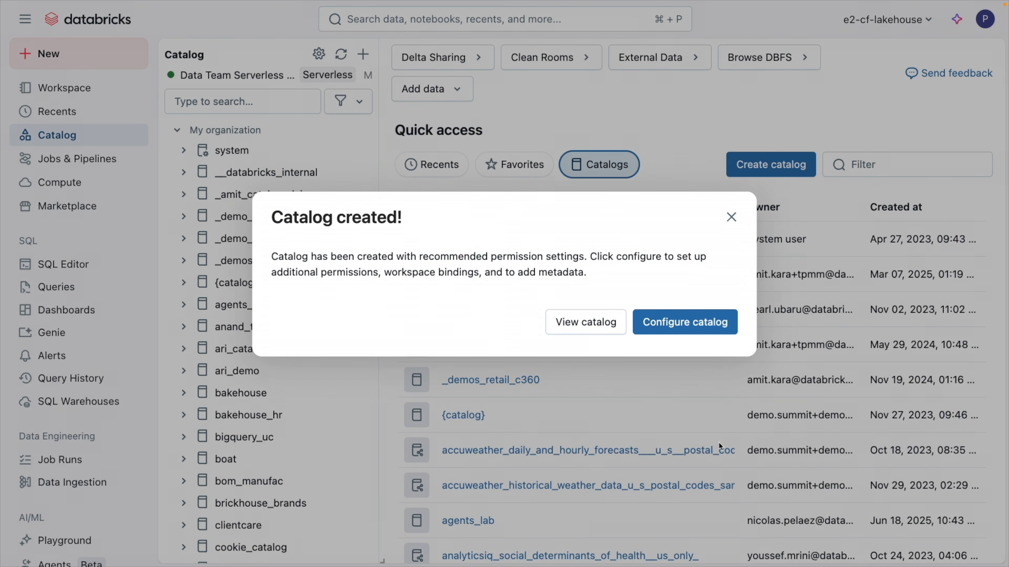
pyautogui.click(591, 334)
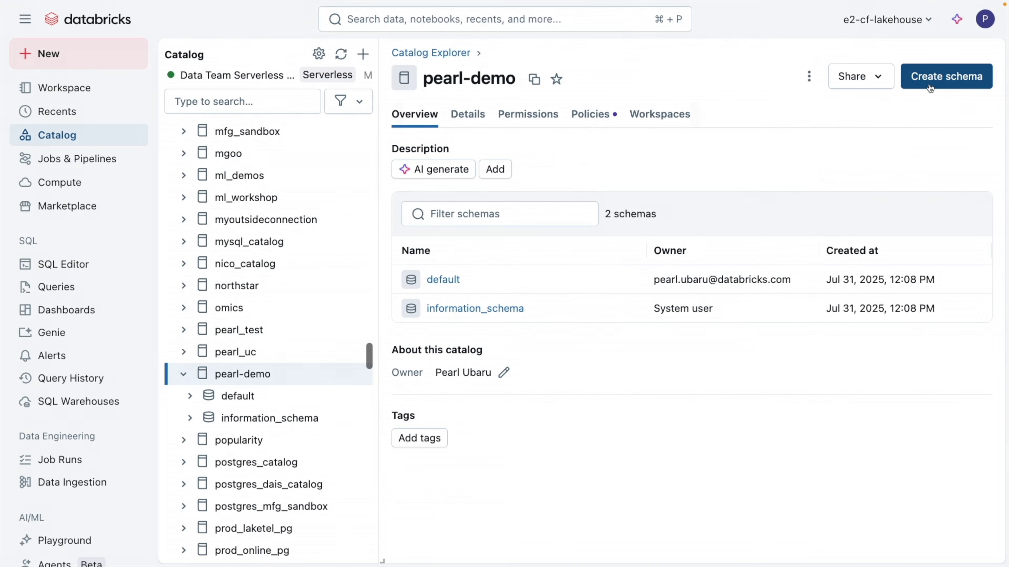
# Create a schema named demo in the pearl-demo catalog, and return to the catalog's overview.
pyautogui.click(946, 76)
pyautogui.click(597, 208)
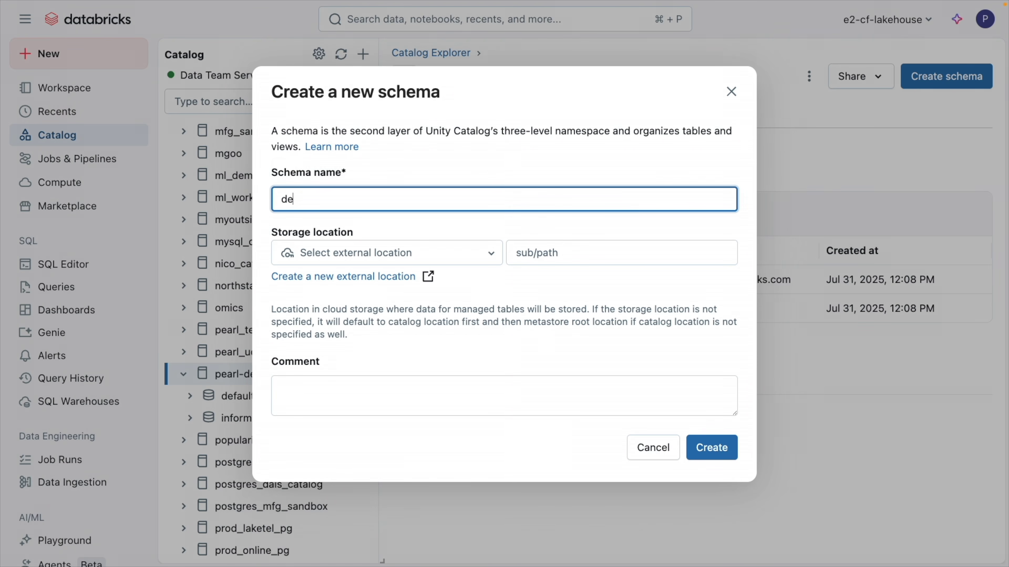
pyautogui.click(711, 447)
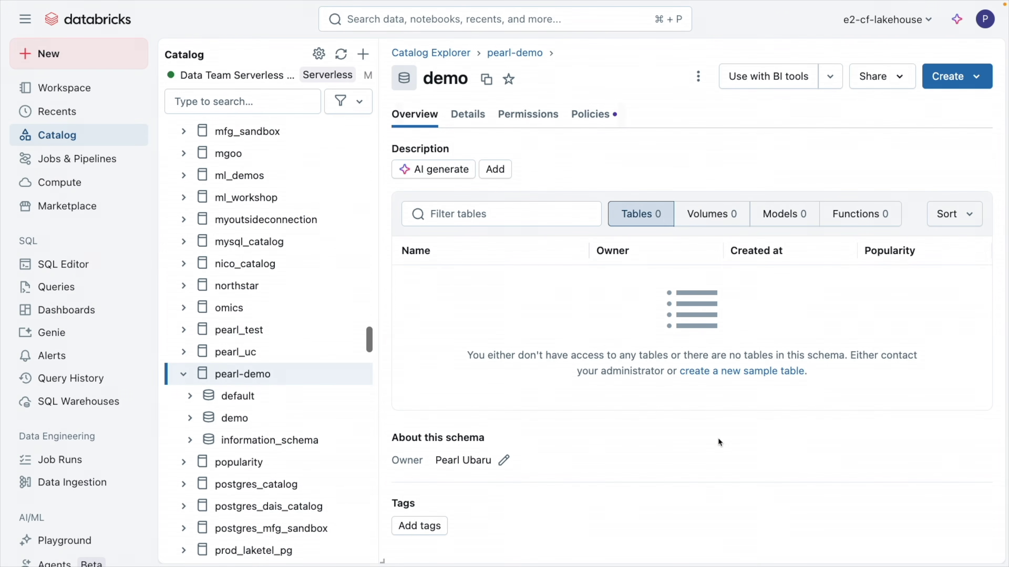
pyautogui.press('super+bracketleft')
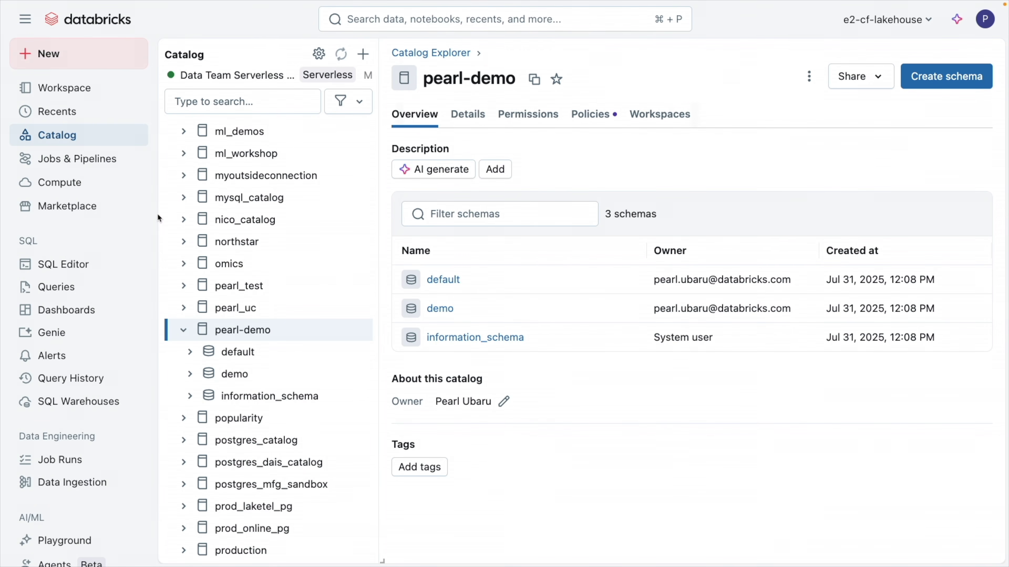
# Start creating a table from a local file and upload Engagements.csv, finding it by searching for "engag".
pyautogui.click(102, 63)
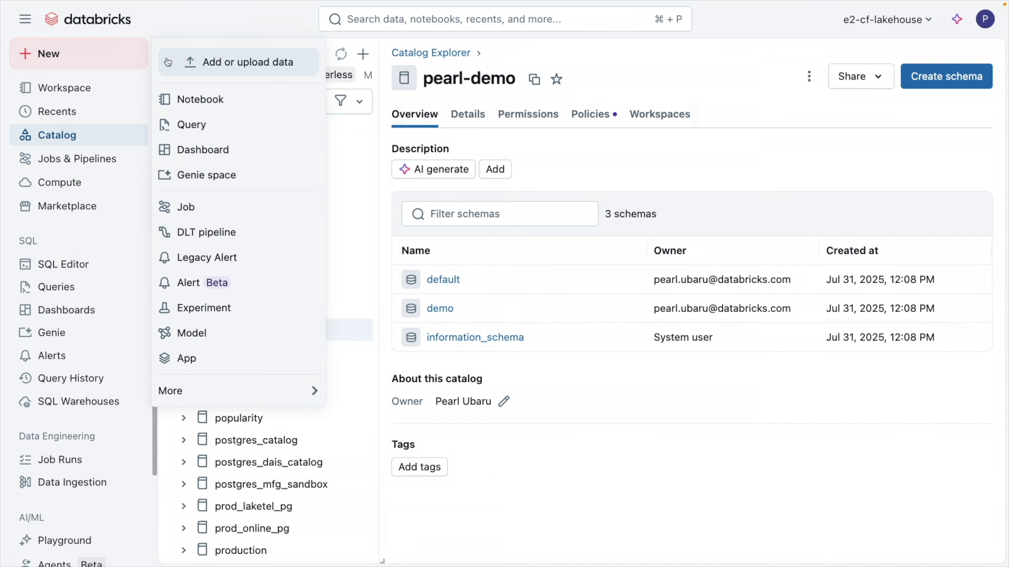
pyautogui.click(189, 62)
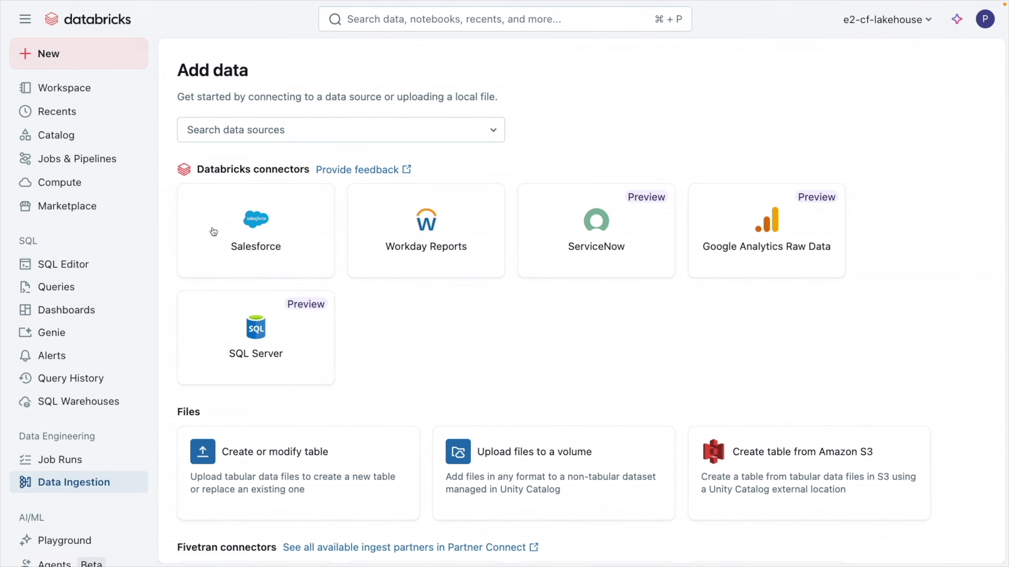
pyautogui.click(250, 451)
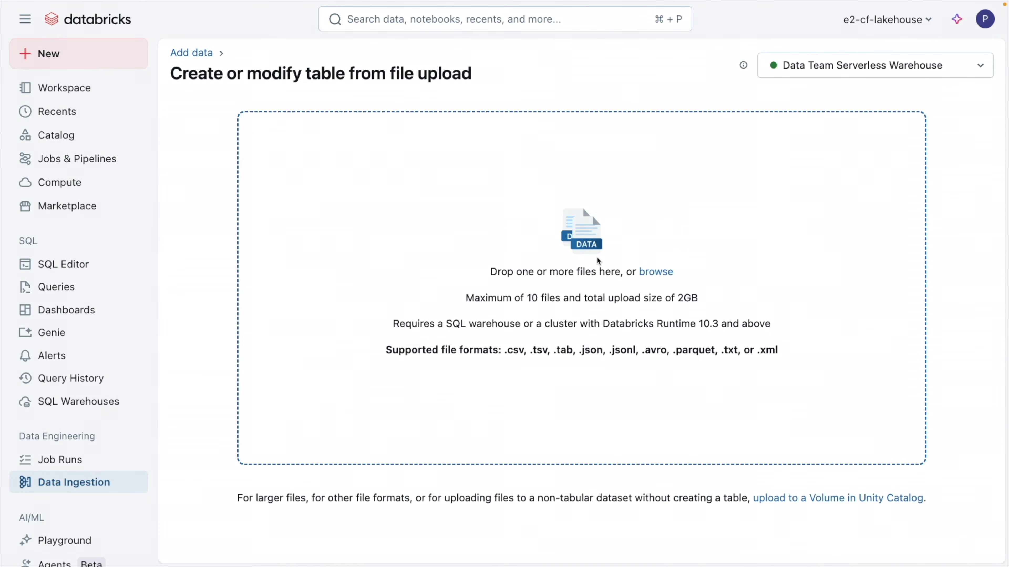
pyautogui.click(663, 272)
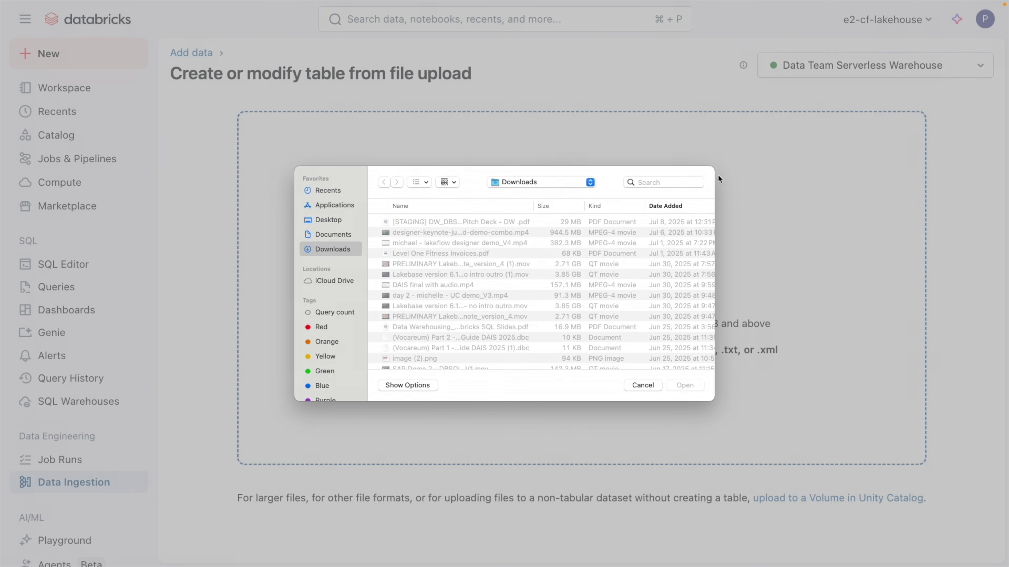
pyautogui.click(681, 181)
pyautogui.write('engag')
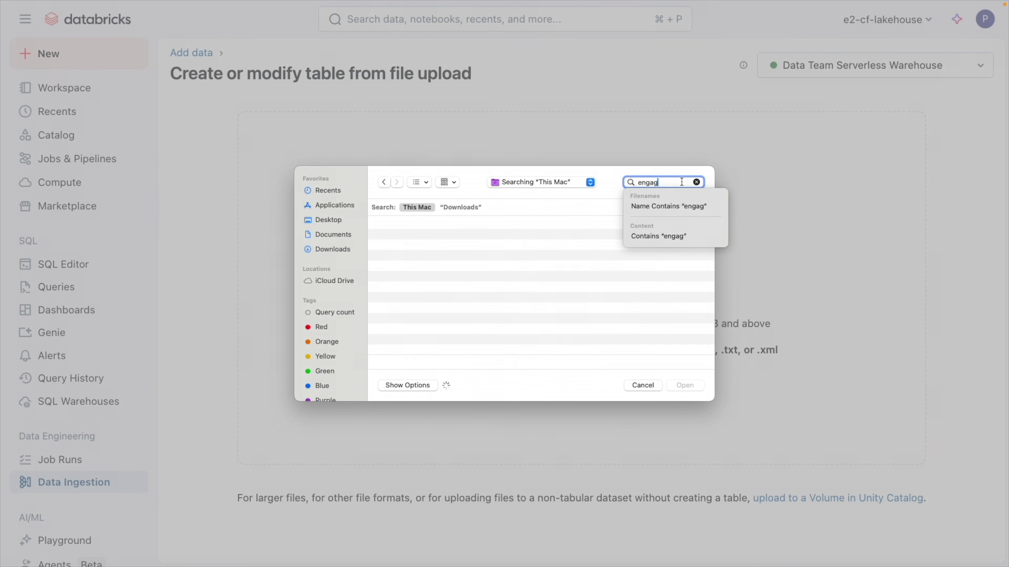
pyautogui.click(458, 272)
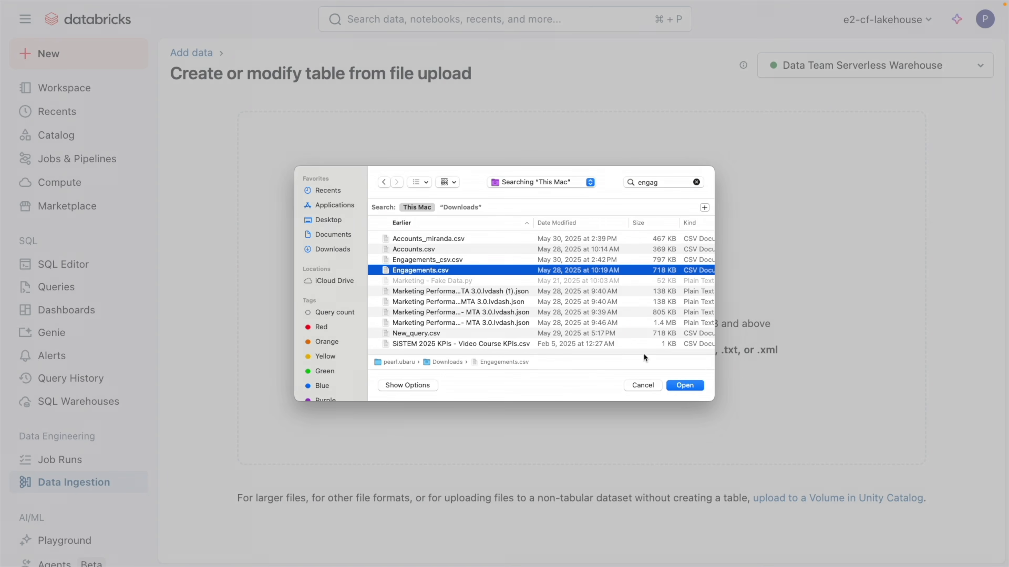
pyautogui.click(684, 385)
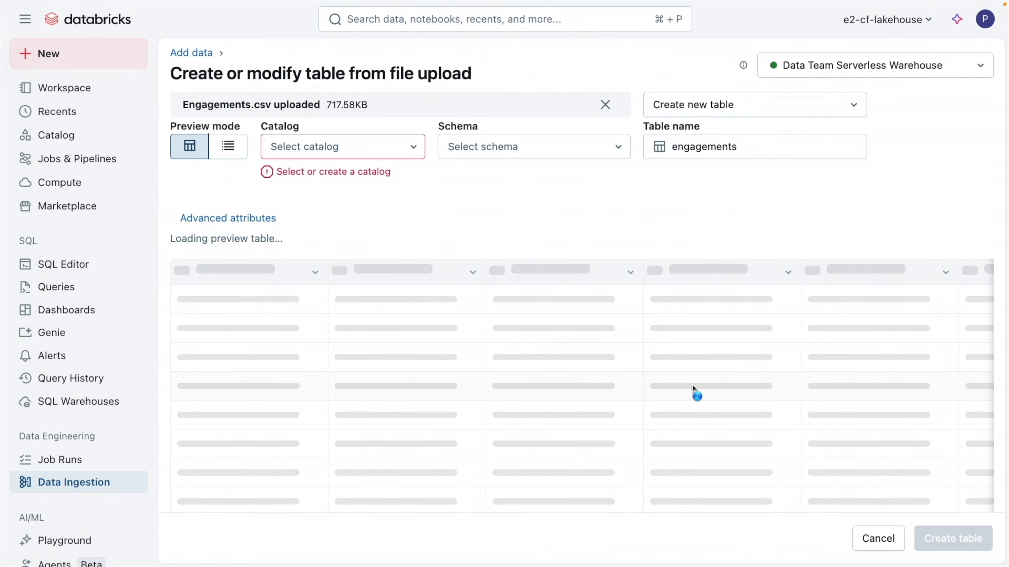
# Set the destination to the demo schema of the pearl-demo catalog and create the engagements table.
pyautogui.click(341, 147)
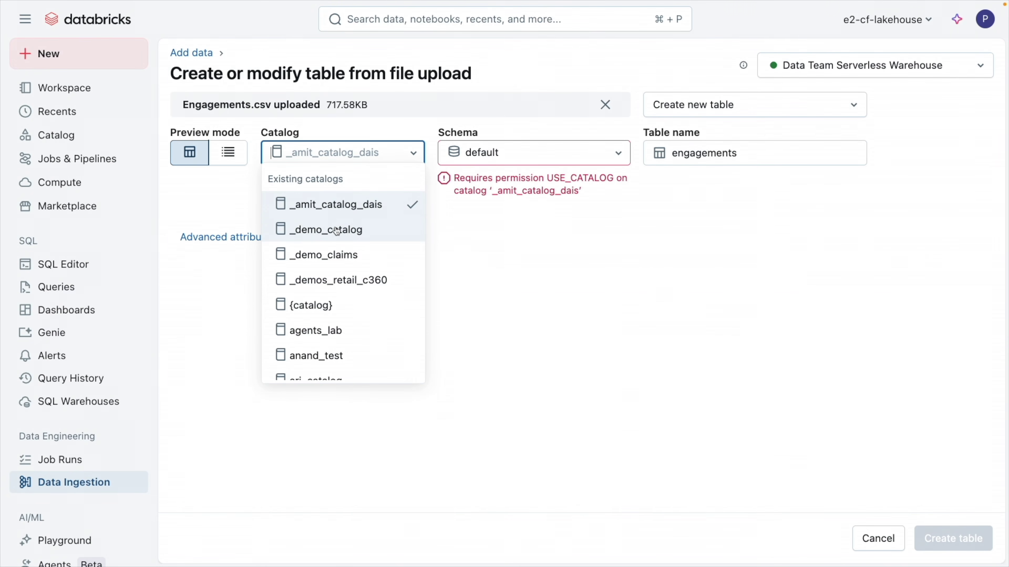
pyautogui.write('pearl')
pyautogui.press('BackSpace')
pyautogui.click(317, 280)
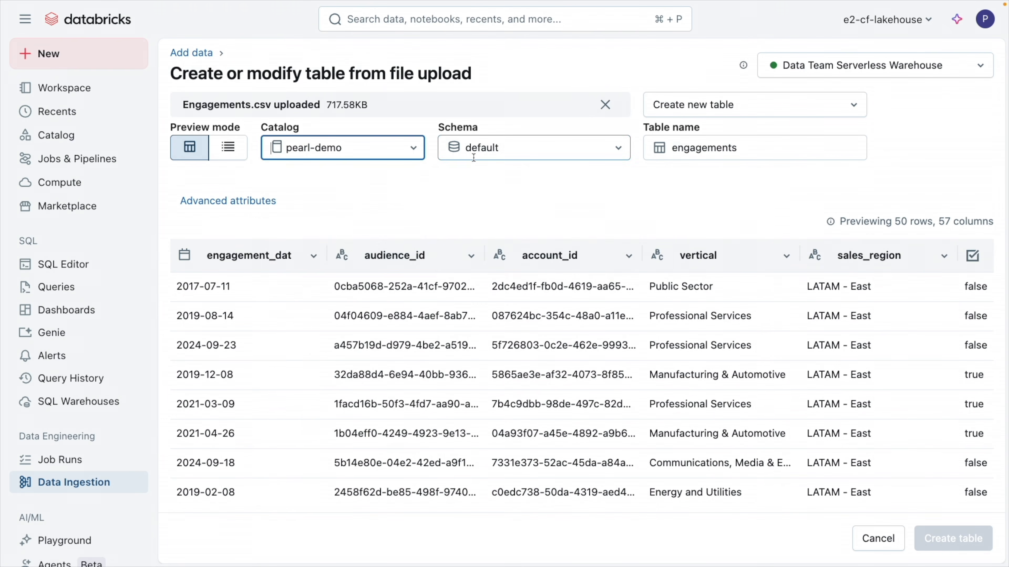
pyautogui.click(483, 147)
pyautogui.click(554, 204)
pyautogui.click(954, 537)
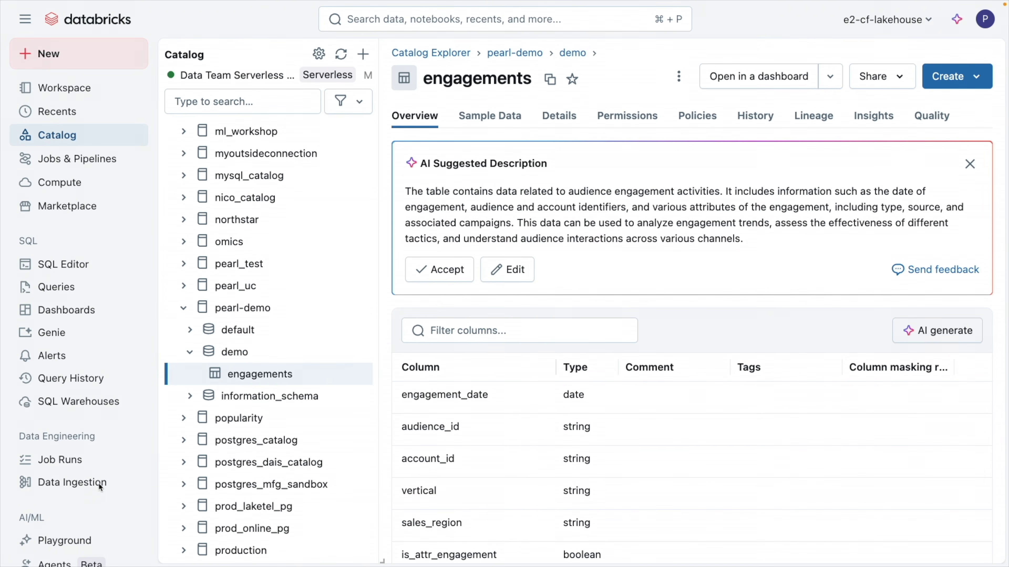
# Start a Salesforce data ingestion with the pipeline name "lc salesforce" and the existing lc-demo-salesforce connection.
pyautogui.click(100, 487)
pyautogui.click(227, 218)
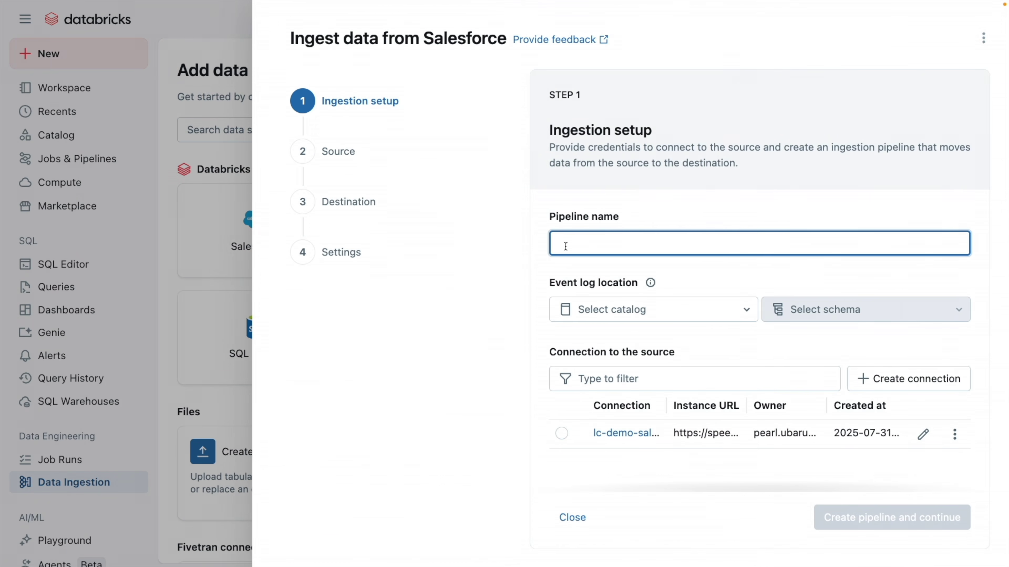
pyautogui.write('lc sa')
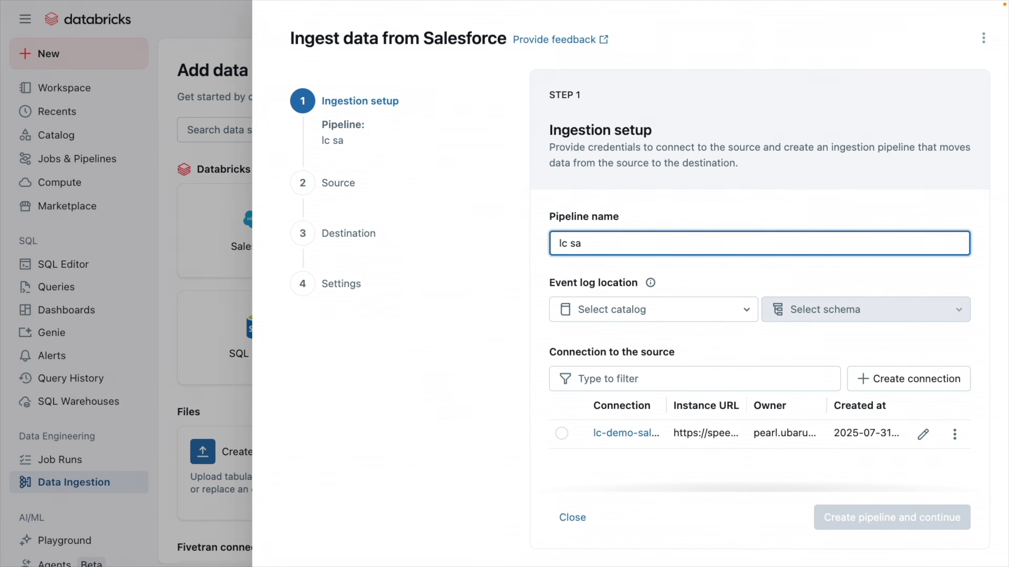
pyautogui.write(';elesforce')
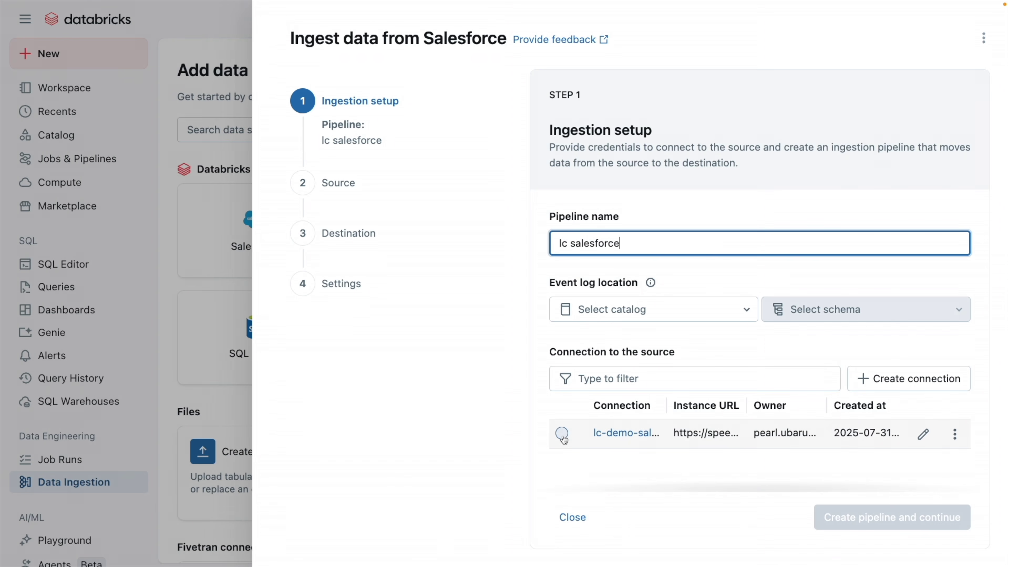
pyautogui.click(562, 433)
# Set the event log location to catalog pearl-demo and schema demo, and create the pipeline.
pyautogui.click(663, 310)
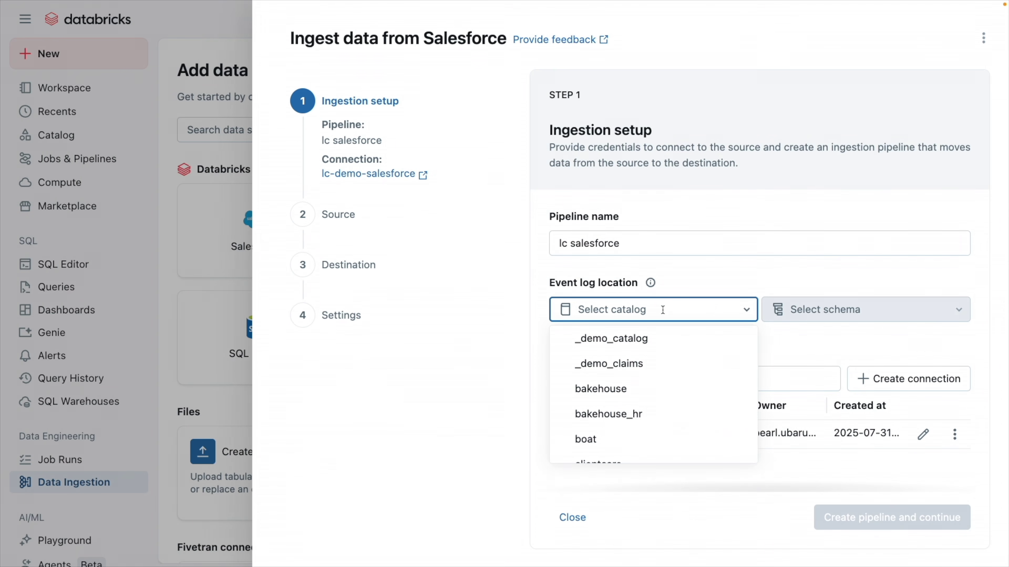
pyautogui.write('pearl')
pyautogui.click(588, 415)
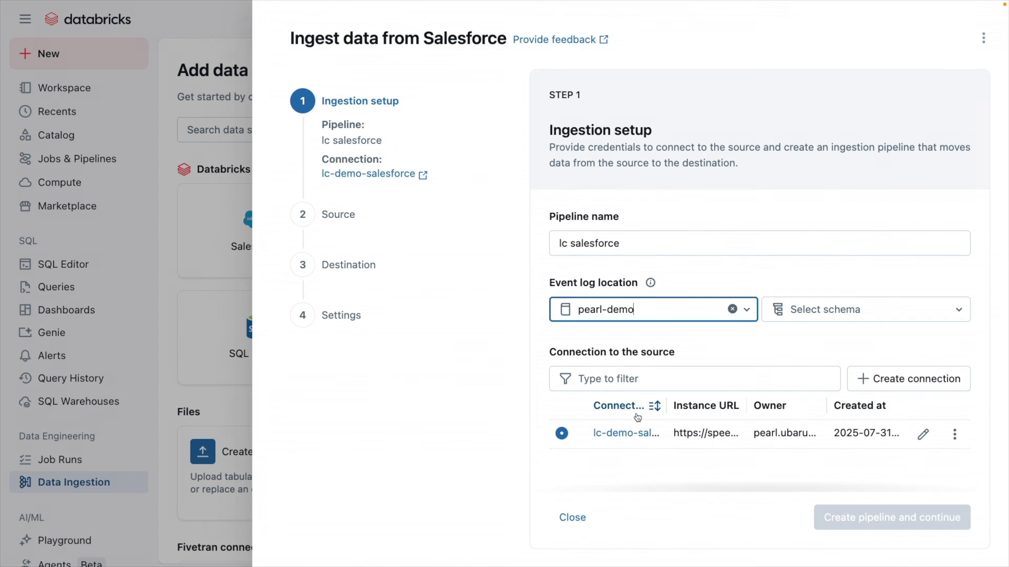
pyautogui.click(790, 309)
pyautogui.click(814, 361)
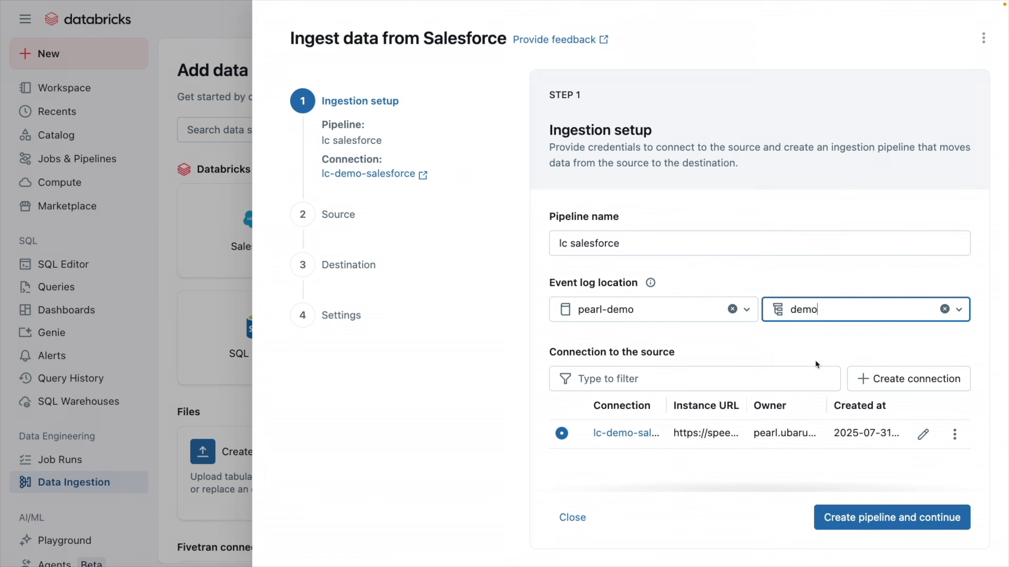
pyautogui.click(836, 518)
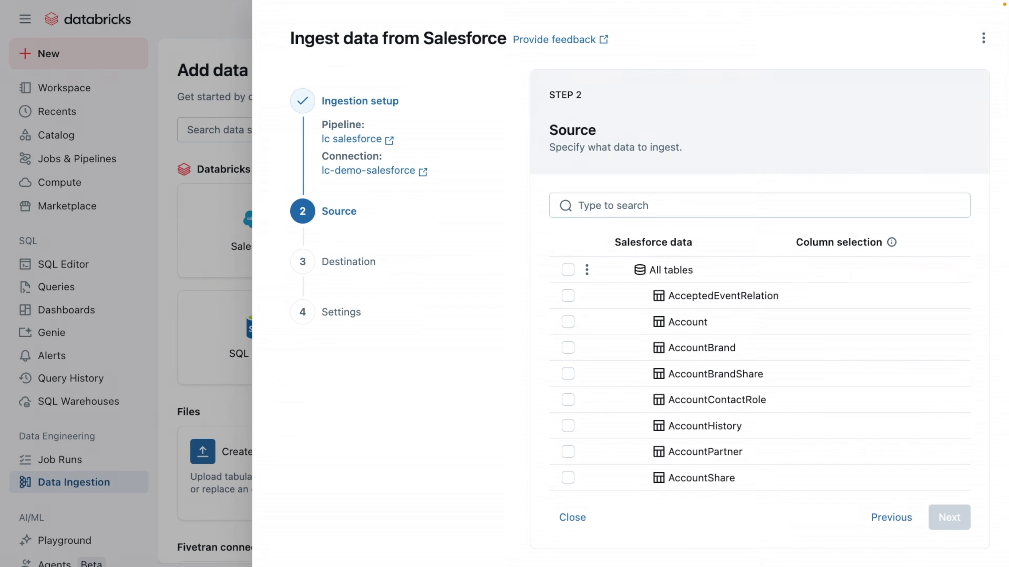
# Select the Account and Contact tables as the Salesforce source data to ingest.
pyautogui.click(568, 323)
pyautogui.scroll(-1, 607, 294)
pyautogui.click(636, 206)
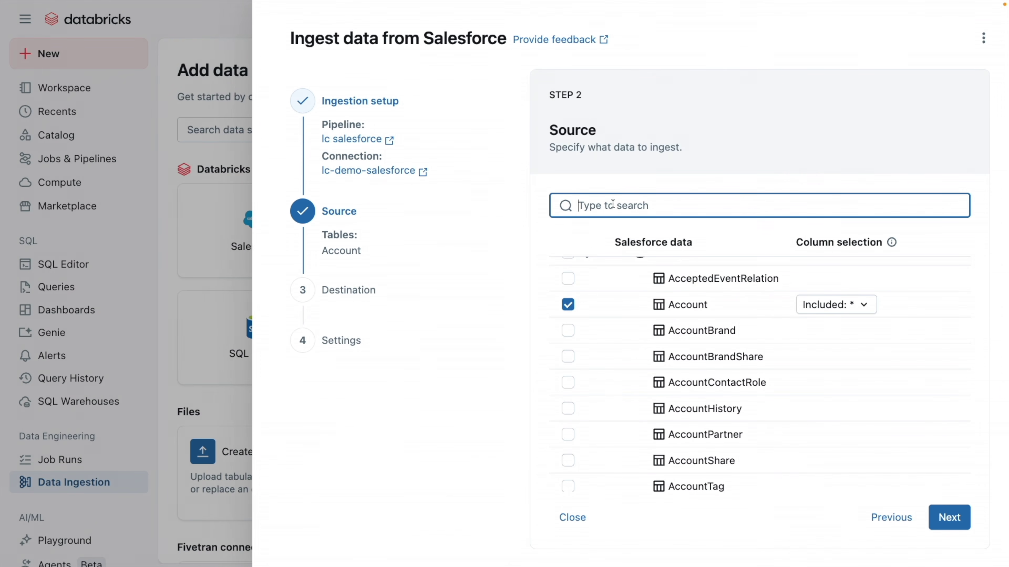
pyautogui.write('contact')
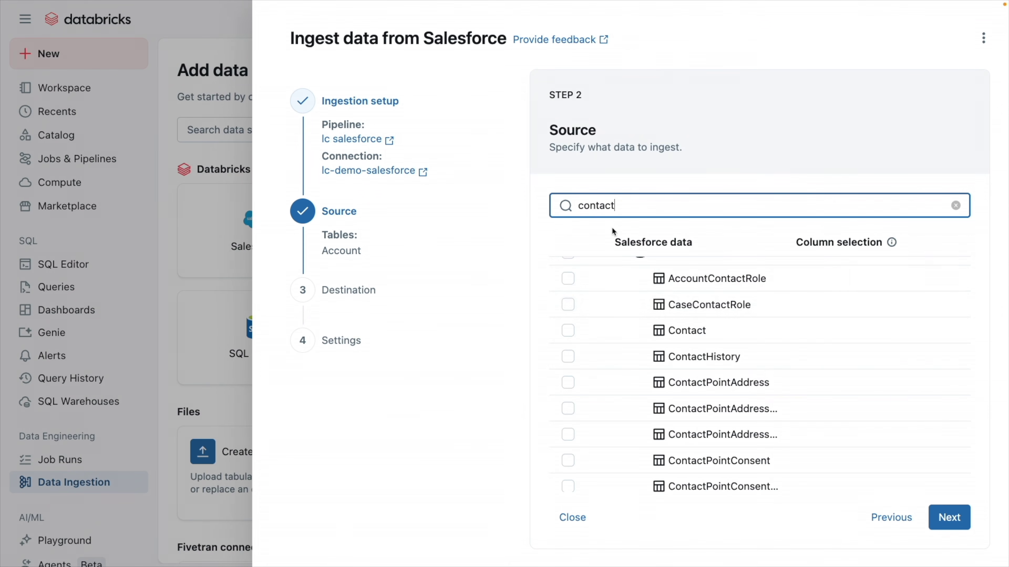
pyautogui.click(568, 334)
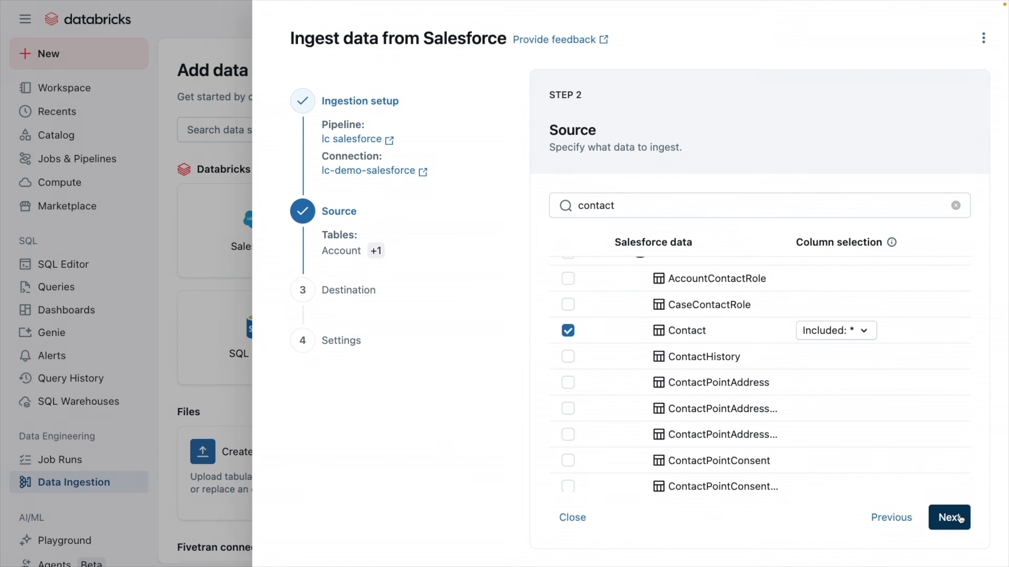
# Continue with pearl-demo.demo as the destination, keep the schedule and notification settings, and save and run the pipeline.
pyautogui.click(950, 517)
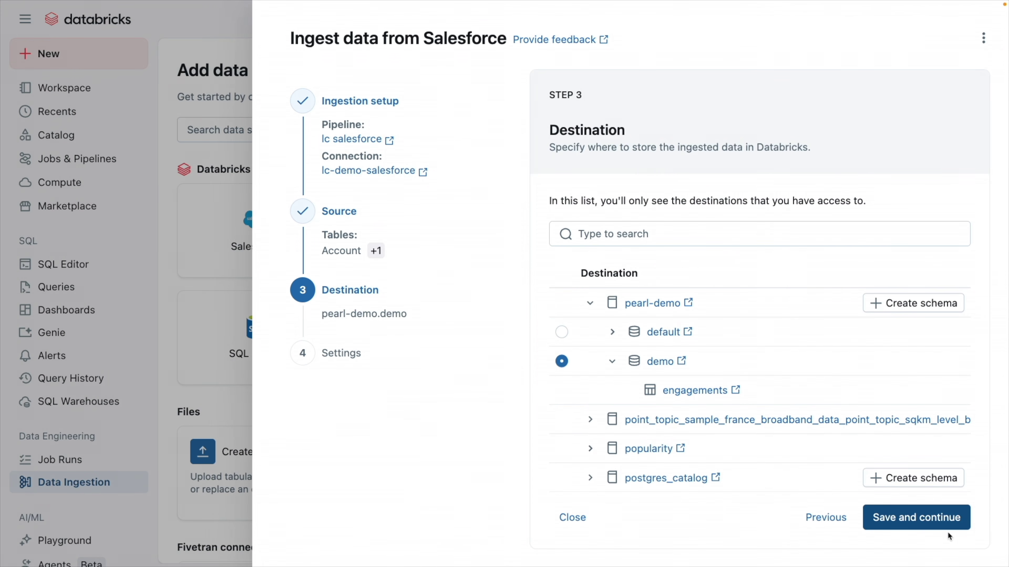
pyautogui.click(937, 529)
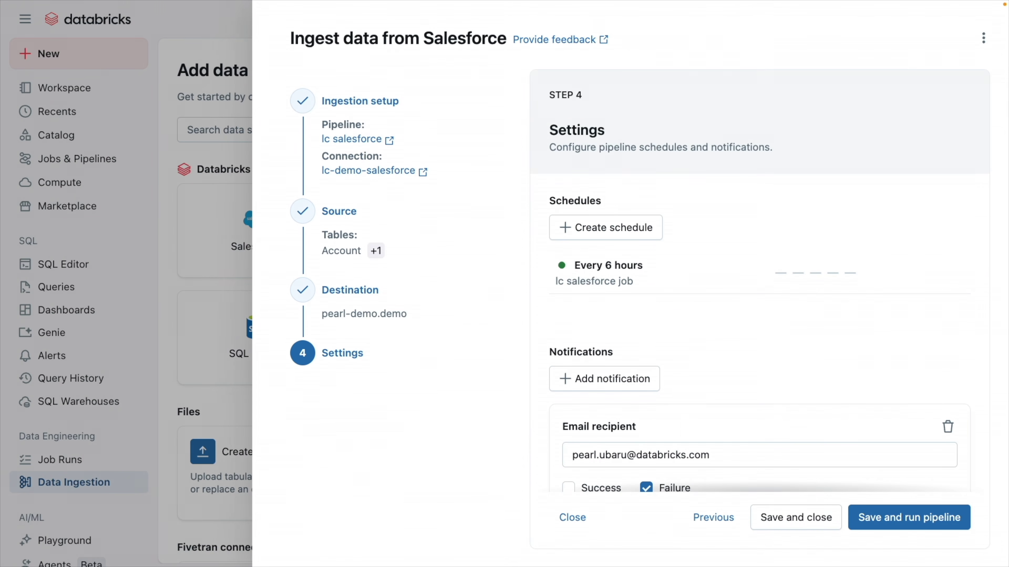
pyautogui.click(932, 519)
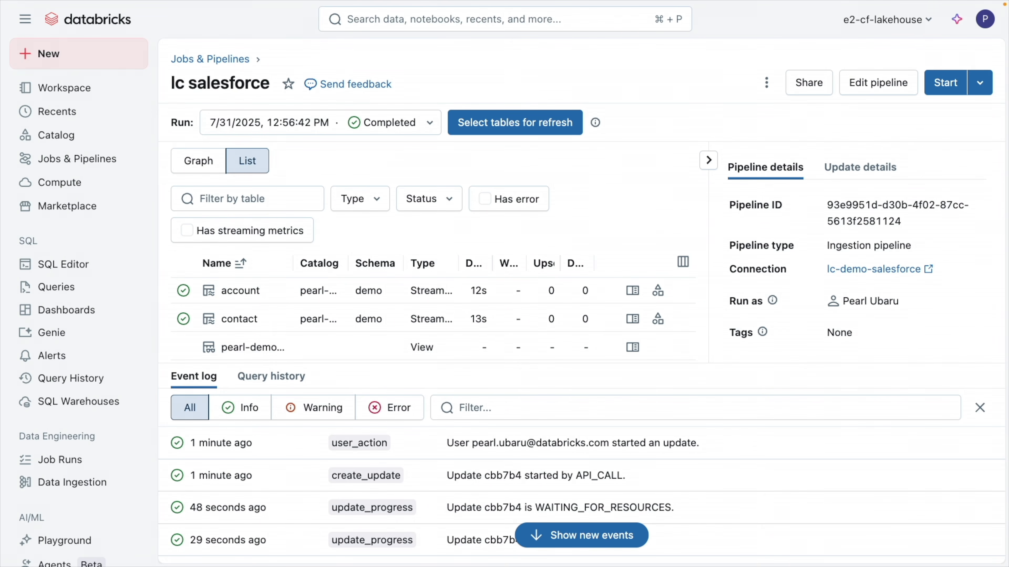
# View the ingested account table in the catalog, followed by the contact table.
pyautogui.click(658, 291)
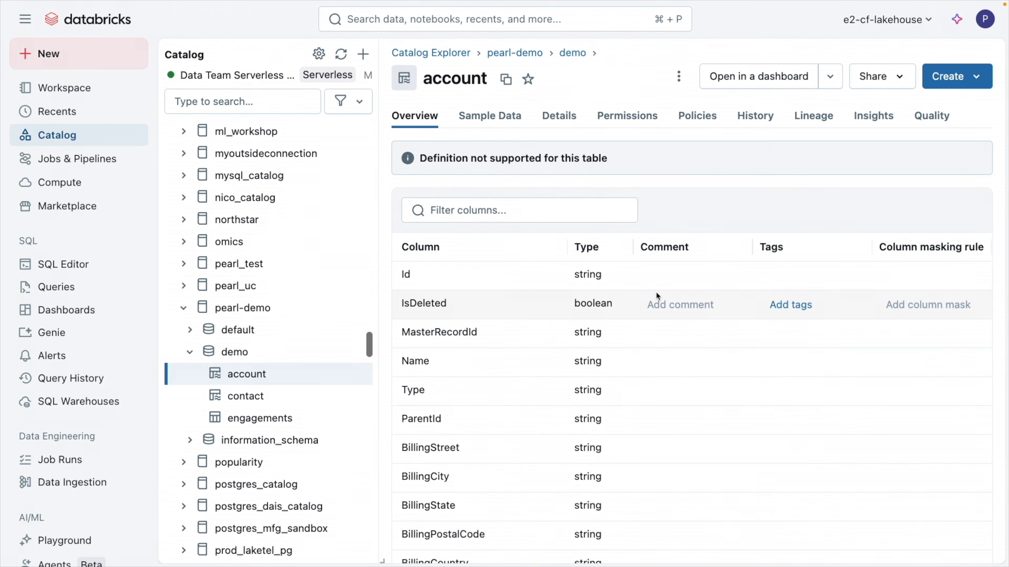
pyautogui.click(277, 397)
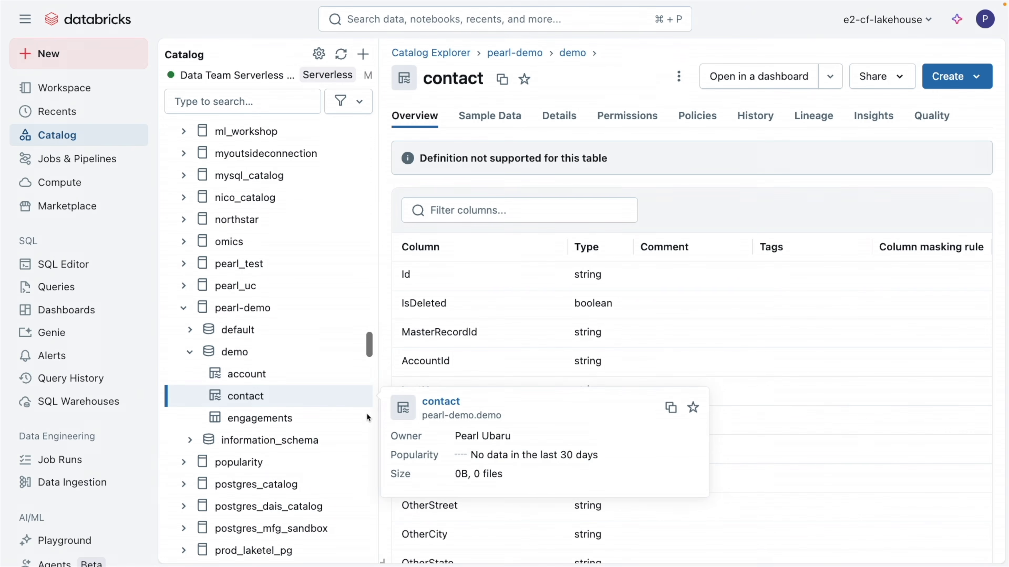
# Grant the analysts group the MANAGE privilege on the contact table.
pyautogui.click(627, 115)
pyautogui.click(428, 155)
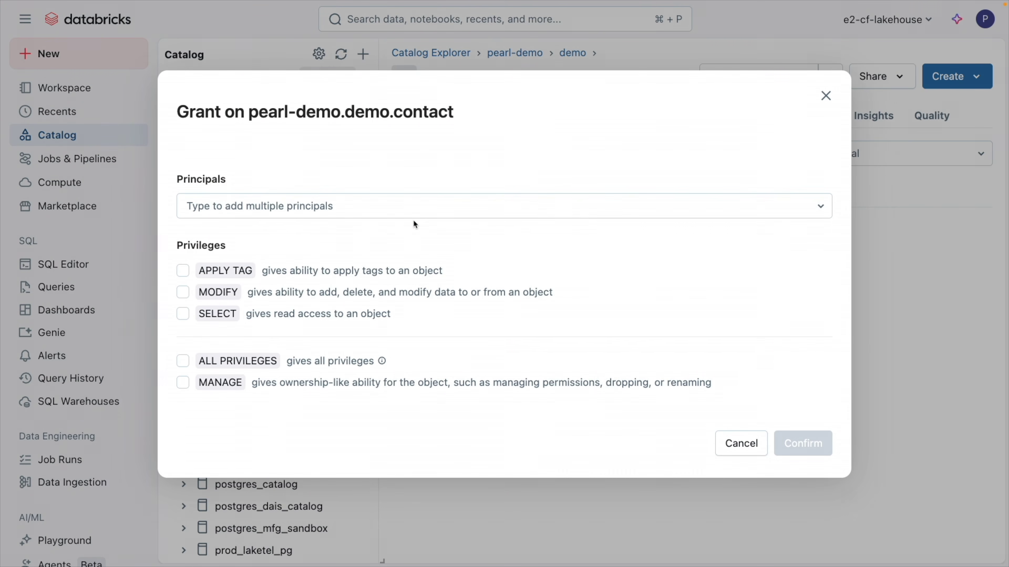
pyautogui.click(414, 210)
pyautogui.write('anal')
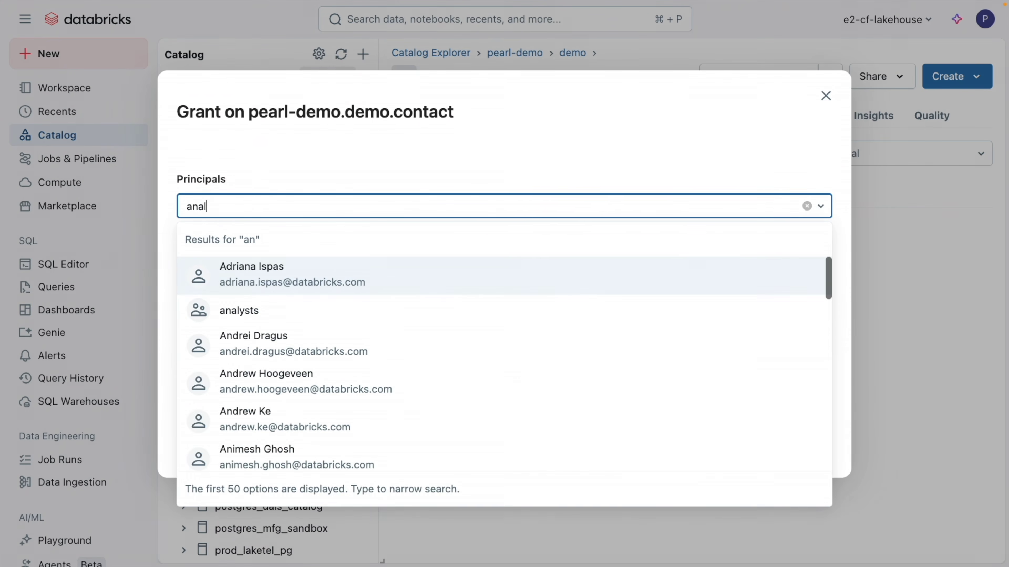
pyautogui.click(390, 272)
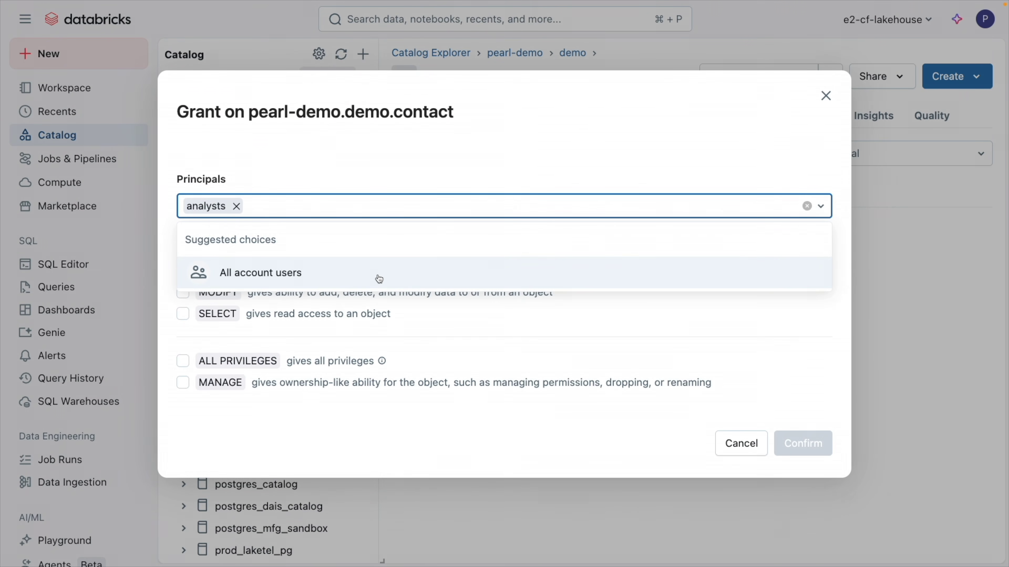
pyautogui.click(579, 131)
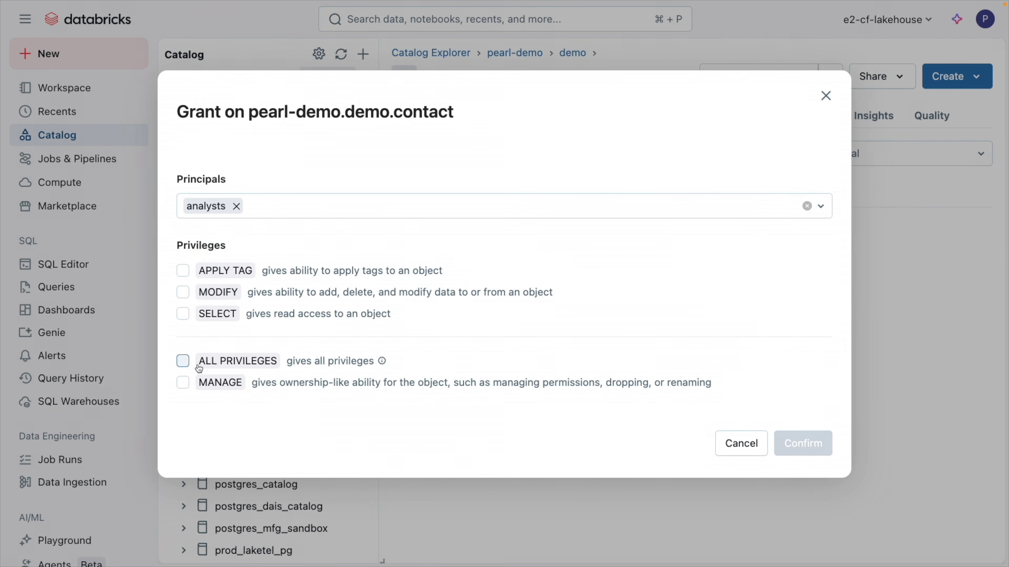
pyautogui.click(183, 383)
pyautogui.click(808, 492)
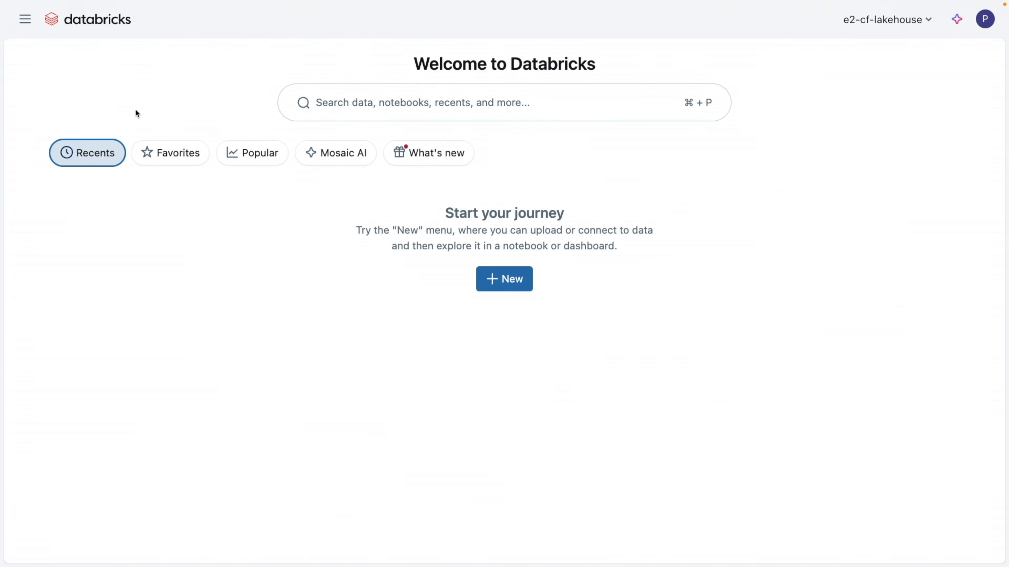
# Create a serverless SQL warehouse named sql_wh with a Medium cluster size, leaving its permissions at their defaults.
pyautogui.click(27, 20)
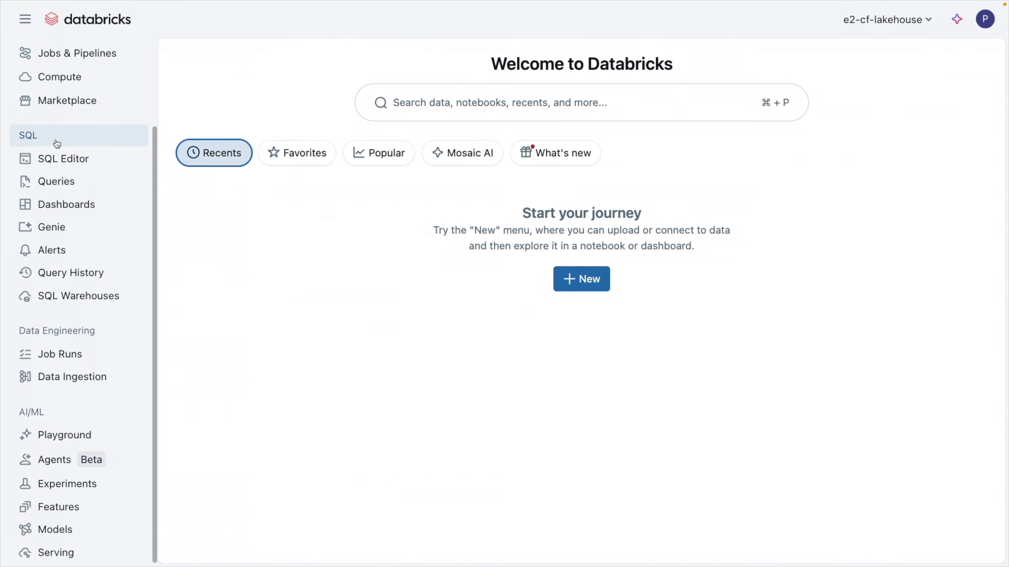
pyautogui.click(86, 296)
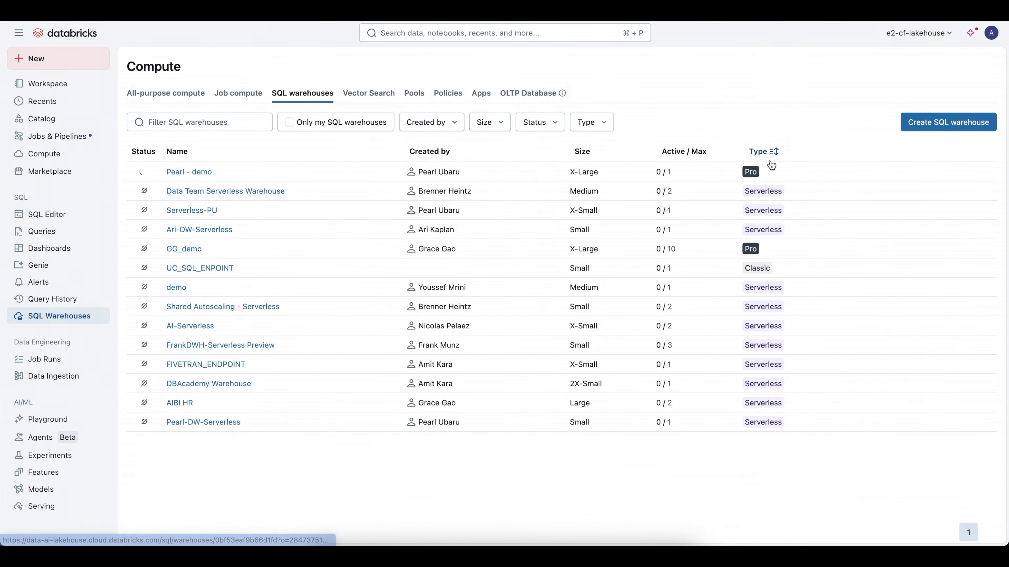
pyautogui.click(948, 122)
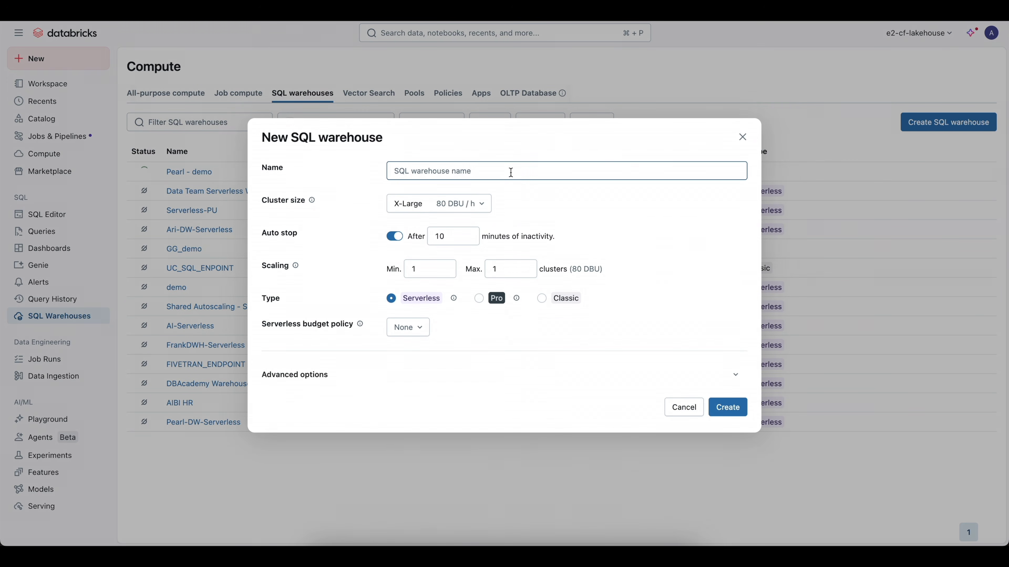
pyautogui.write('sql_wh')
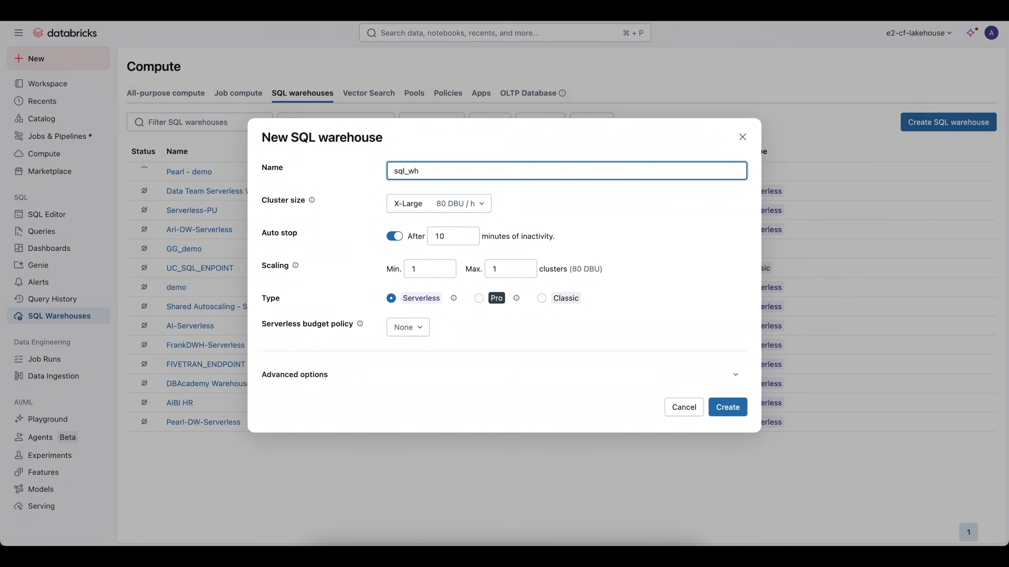
pyautogui.click(460, 207)
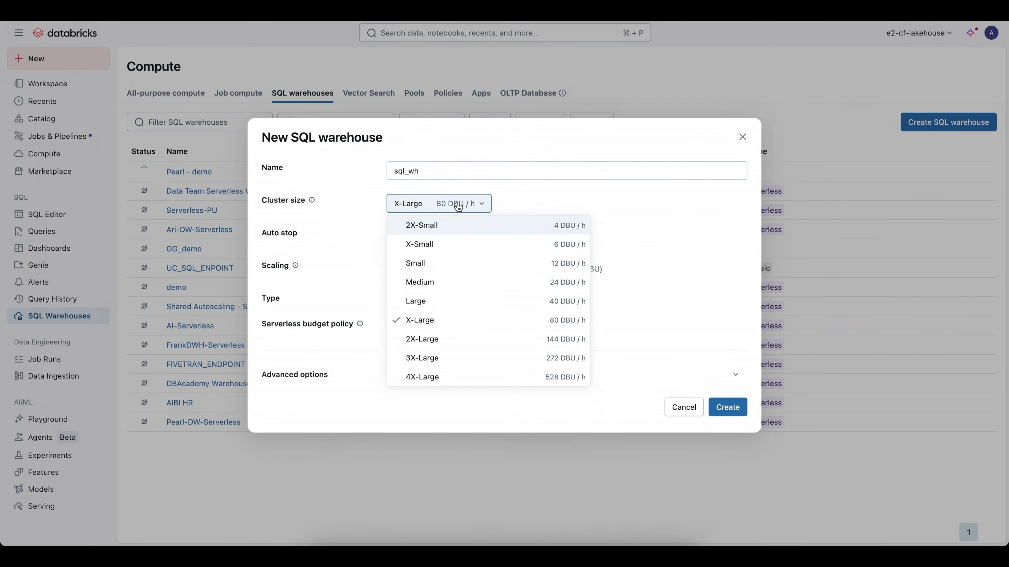
pyautogui.click(437, 279)
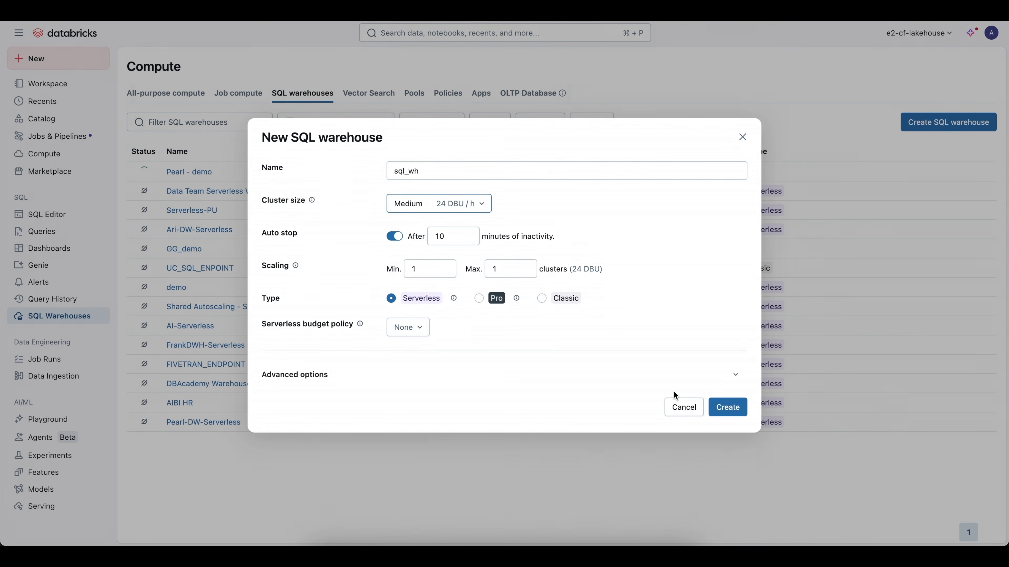
pyautogui.click(725, 413)
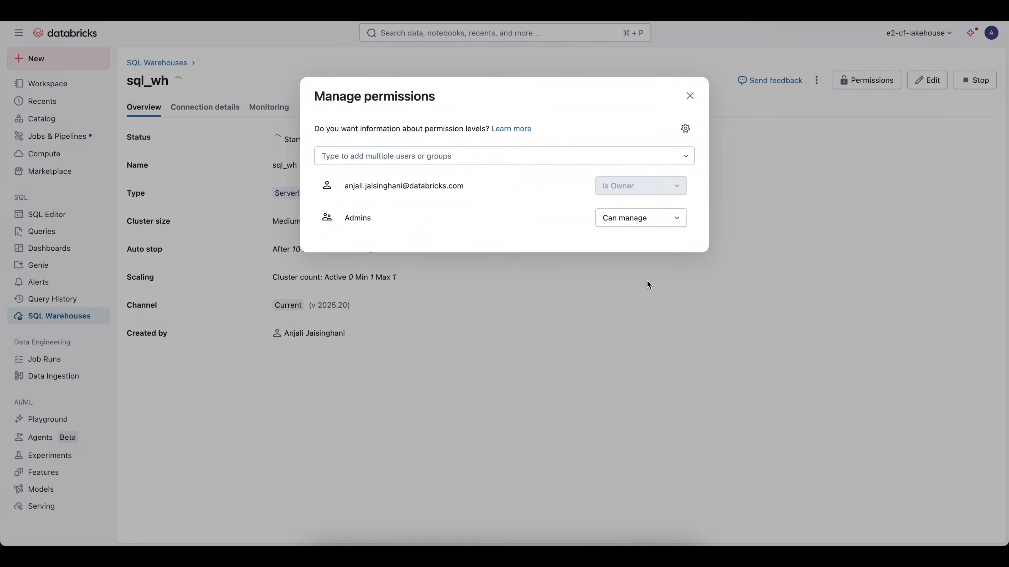
pyautogui.click(690, 96)
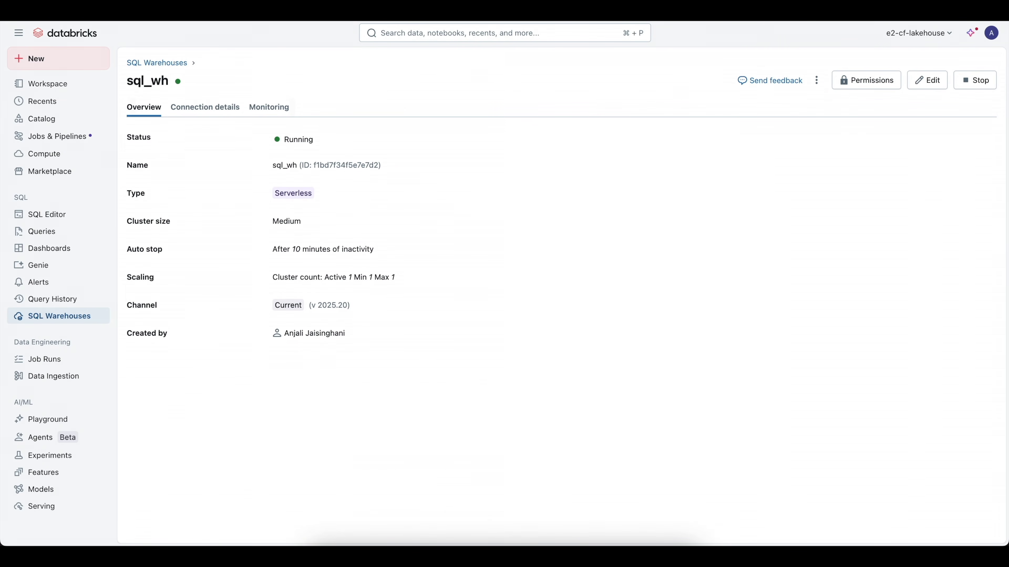
# In the SQL editor, ask the assistant to "build a materialised view by aggregating: pearl_demo.demo.engagements".
pyautogui.click(75, 221)
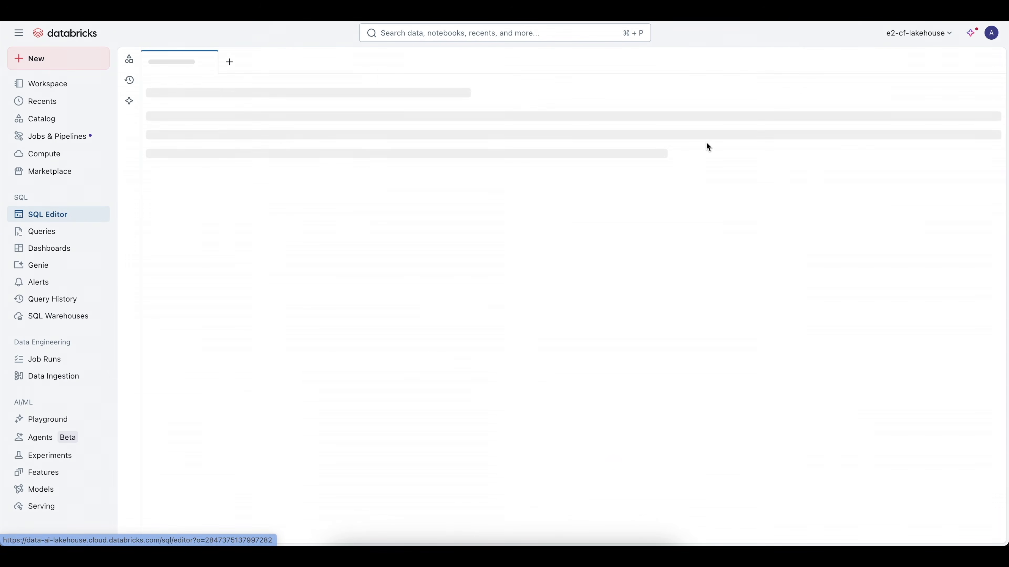
pyautogui.click(991, 125)
pyautogui.write('build a materialised view by aggregating: pearl_demo.demo.engagements')
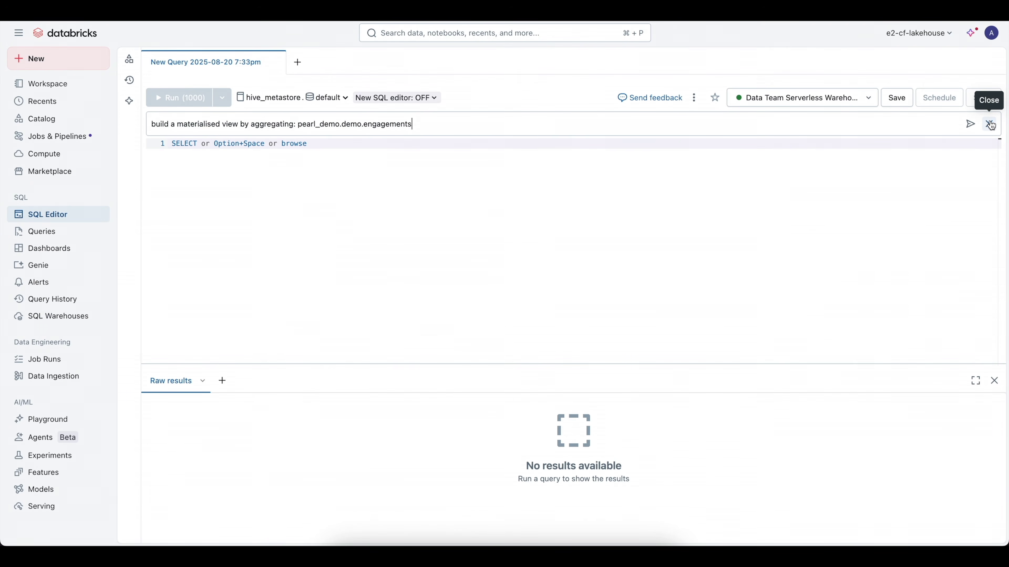
pyautogui.press('Return')
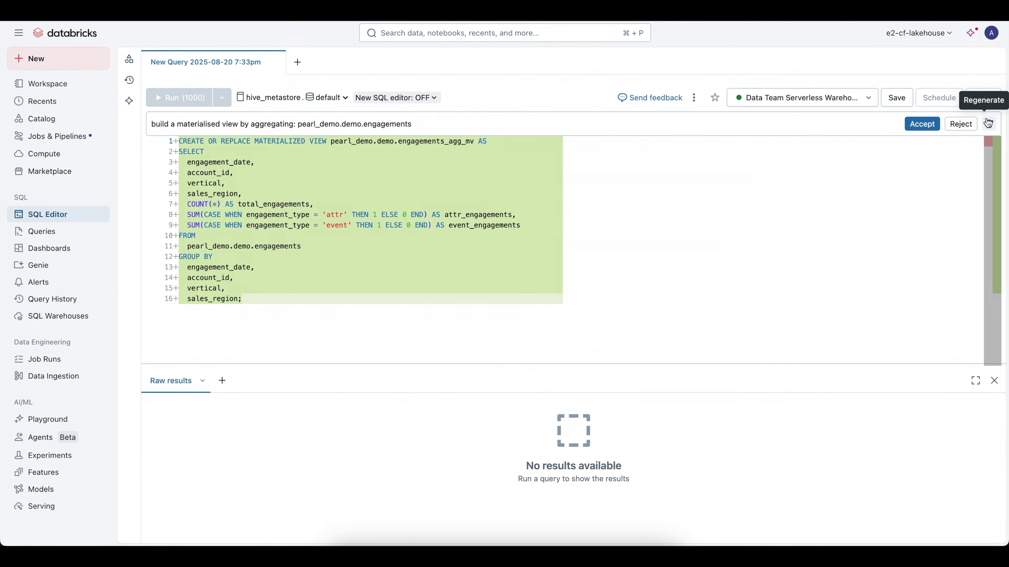
# Accept the generated materialized view query and run it.
pyautogui.click(921, 124)
pyautogui.click(827, 204)
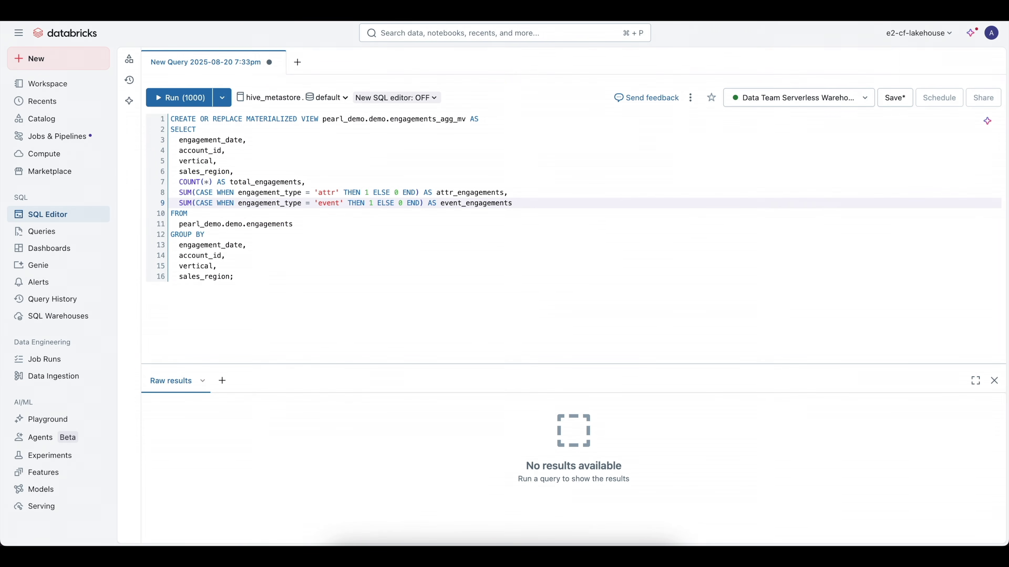
pyautogui.press('super+Return')
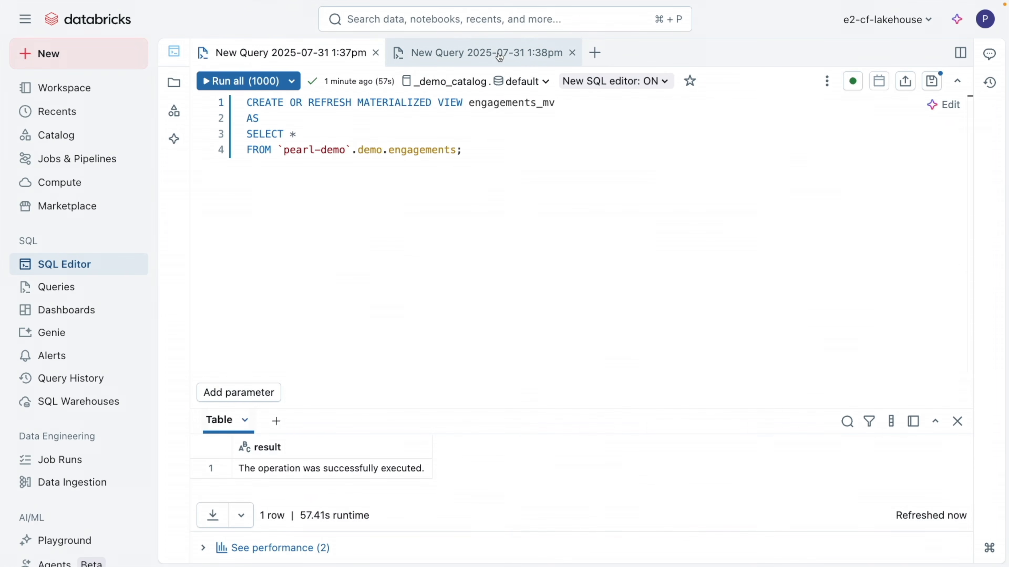
# In the 1:38pm query, re-enter the function as ai_classify from the suggested AI functions and run the query.
pyautogui.click(500, 56)
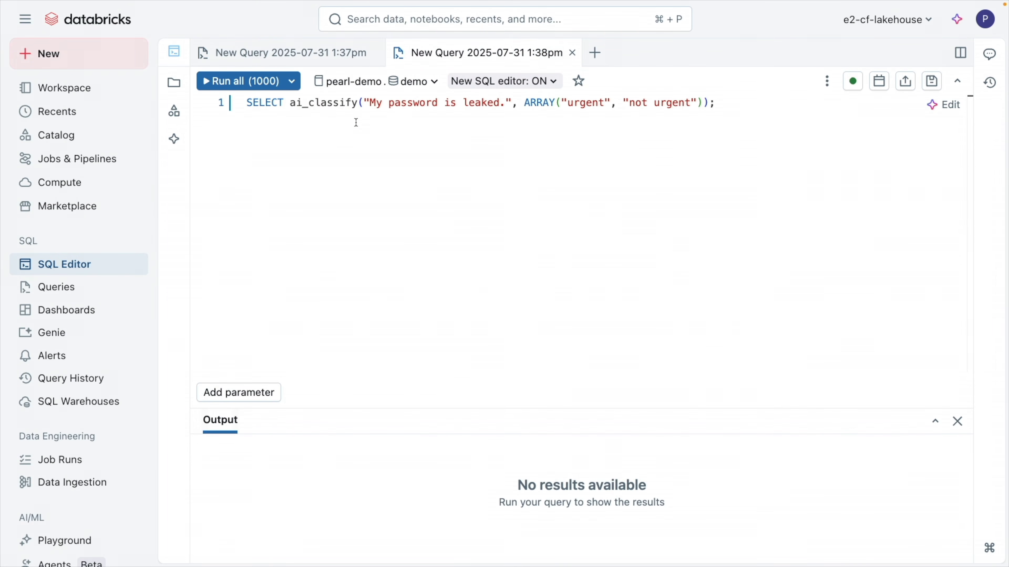
pyautogui.click(360, 103)
pyautogui.press('BackSpace')
pyautogui.press('BackSpace')
pyautogui.press('BackSpace')
pyautogui.press('BackSpace')
pyautogui.press('BackSpace')
pyautogui.press('BackSpace')
pyautogui.press('BackSpace')
pyautogui.press('BackSpace')
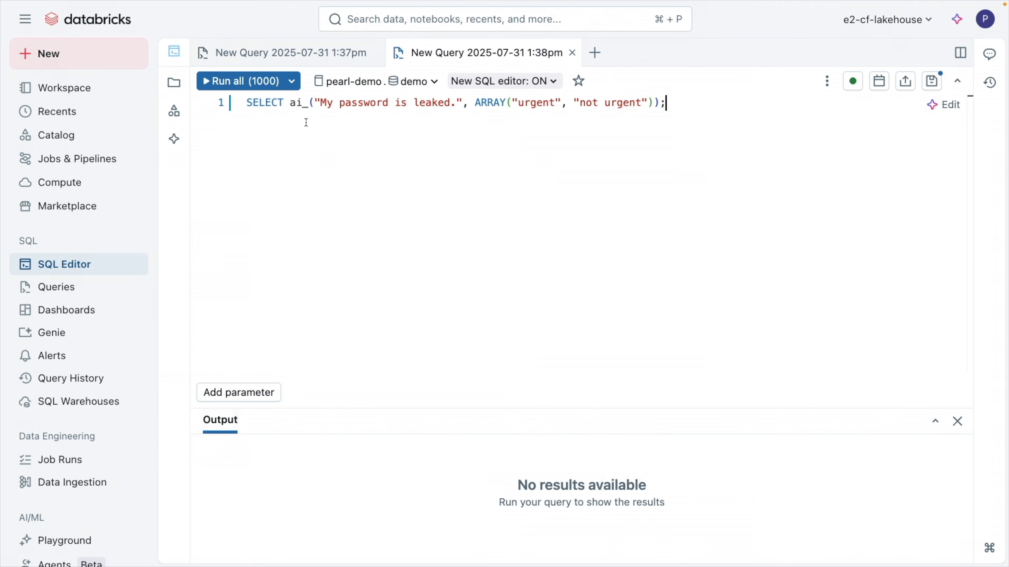
pyautogui.press('BackSpace')
pyautogui.press('BackSpace')
pyautogui.write('i_')
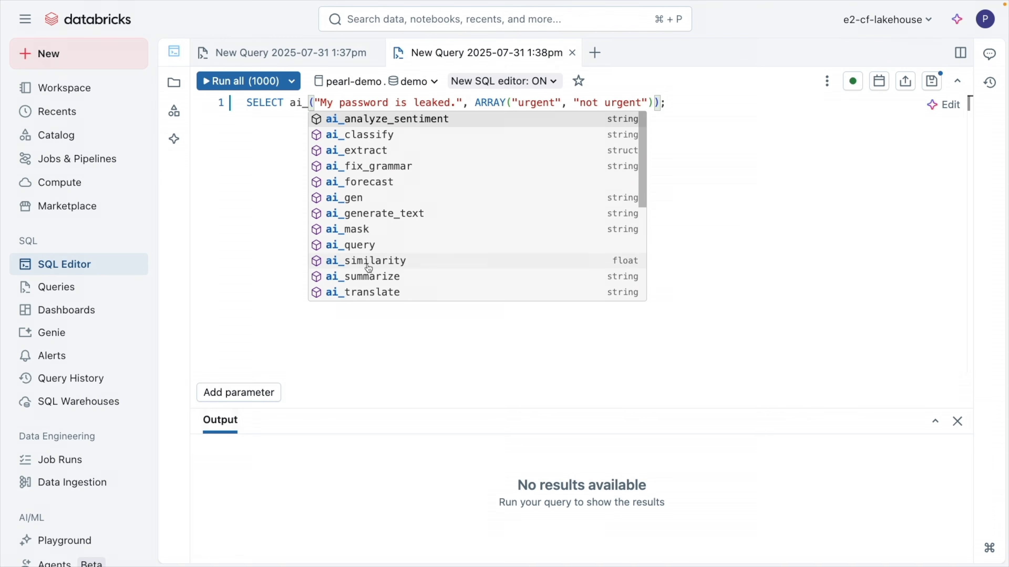
pyautogui.click(354, 138)
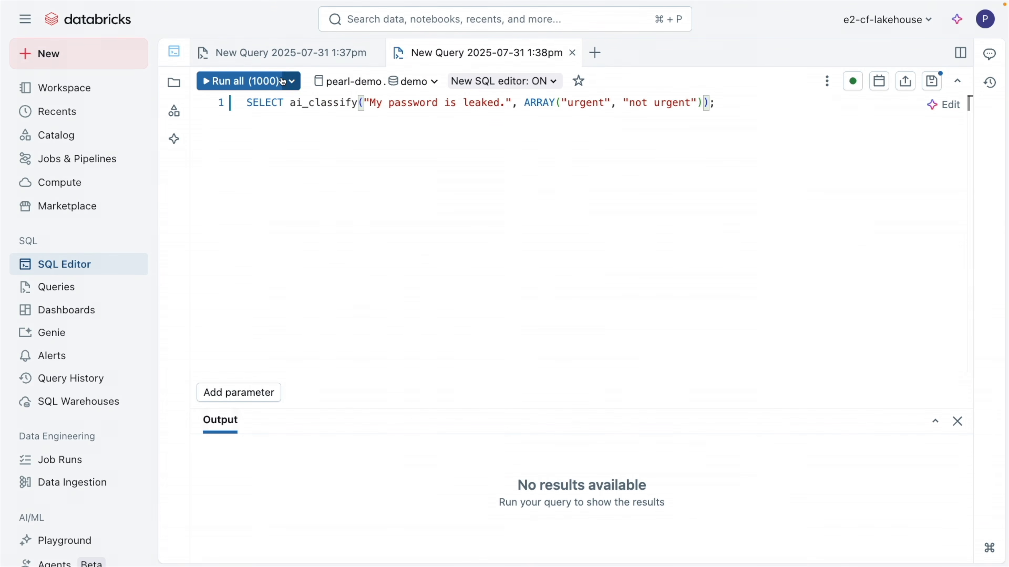
pyautogui.click(246, 81)
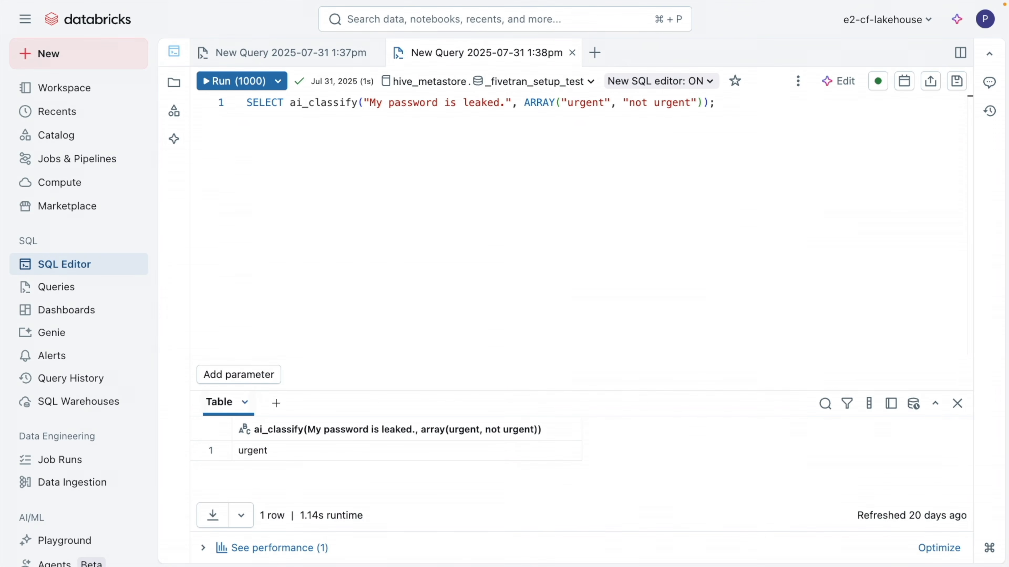
# Open the engagements_agg_mv materialized view from the catalog and review its permissions and the privileges that can be granted.
pyautogui.click(80, 135)
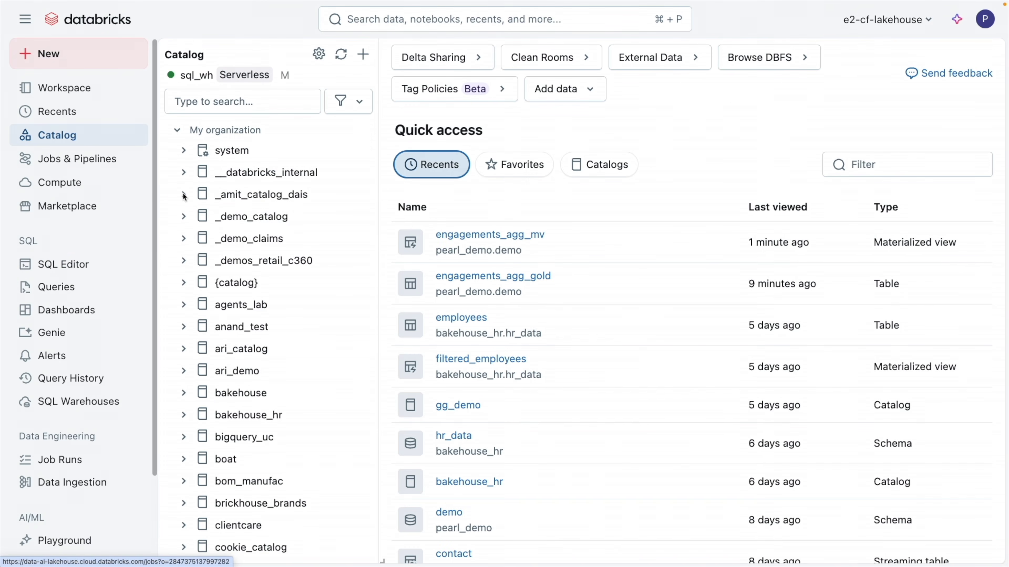
pyautogui.click(445, 234)
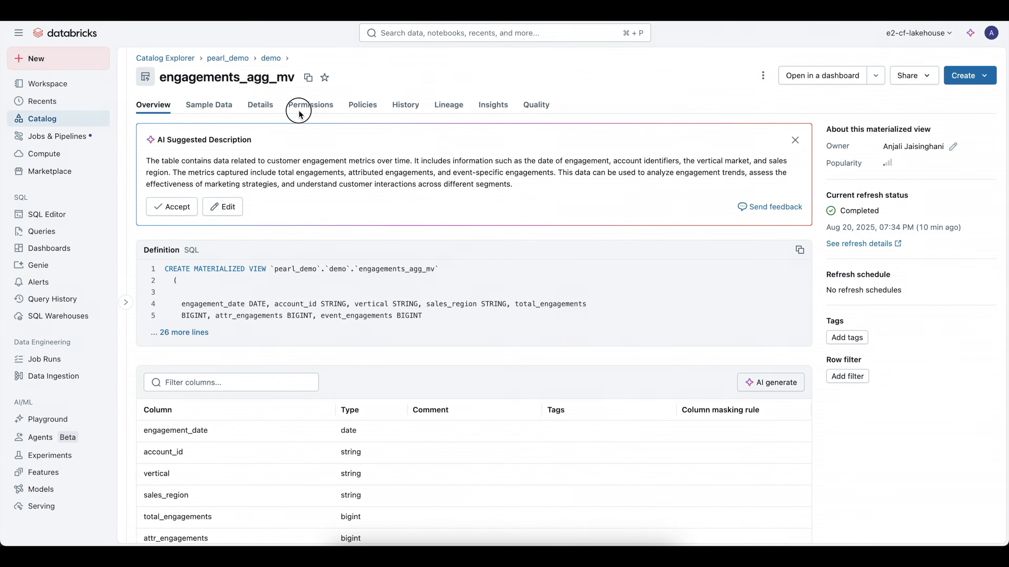
pyautogui.click(301, 114)
pyautogui.click(157, 134)
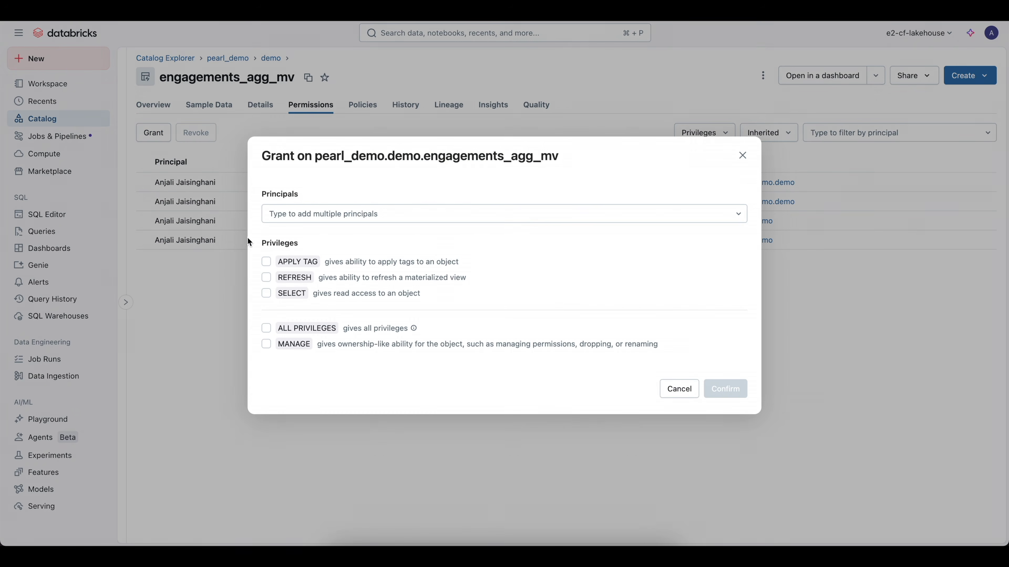
pyautogui.click(207, 346)
# View the lineage of engagements_agg_mv, including its lineage graph.
pyautogui.click(459, 112)
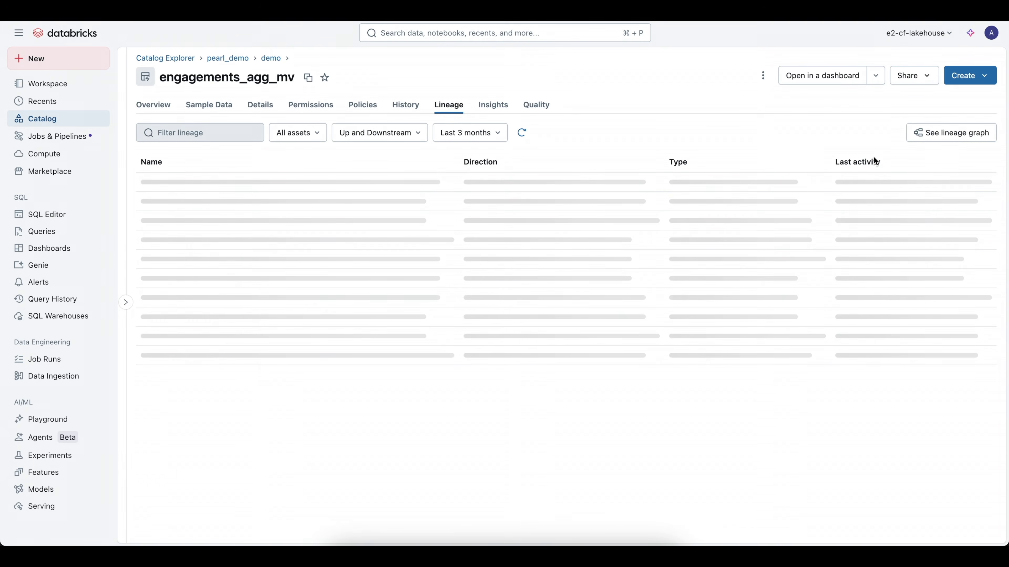
pyautogui.click(953, 135)
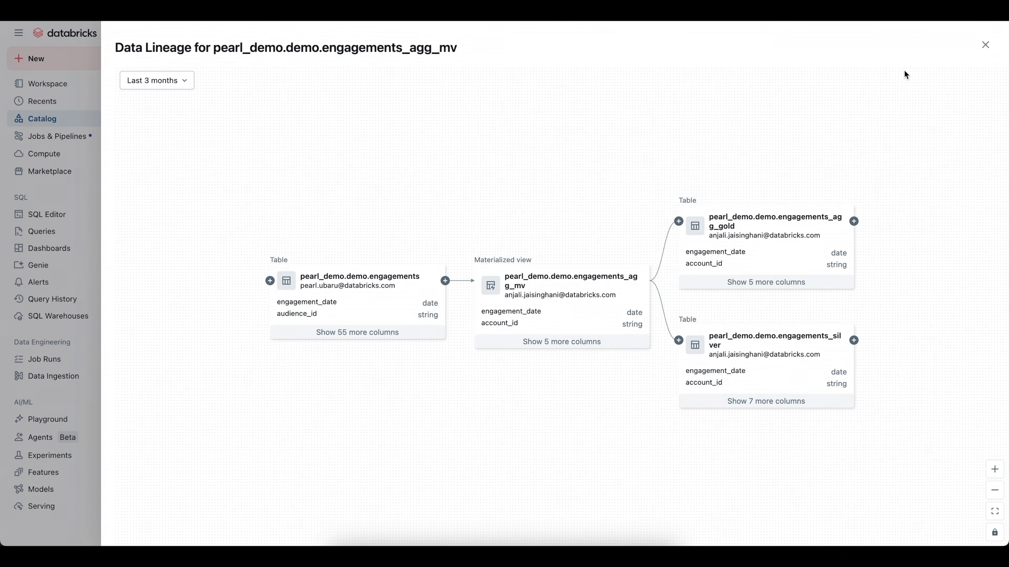
pyautogui.click(986, 44)
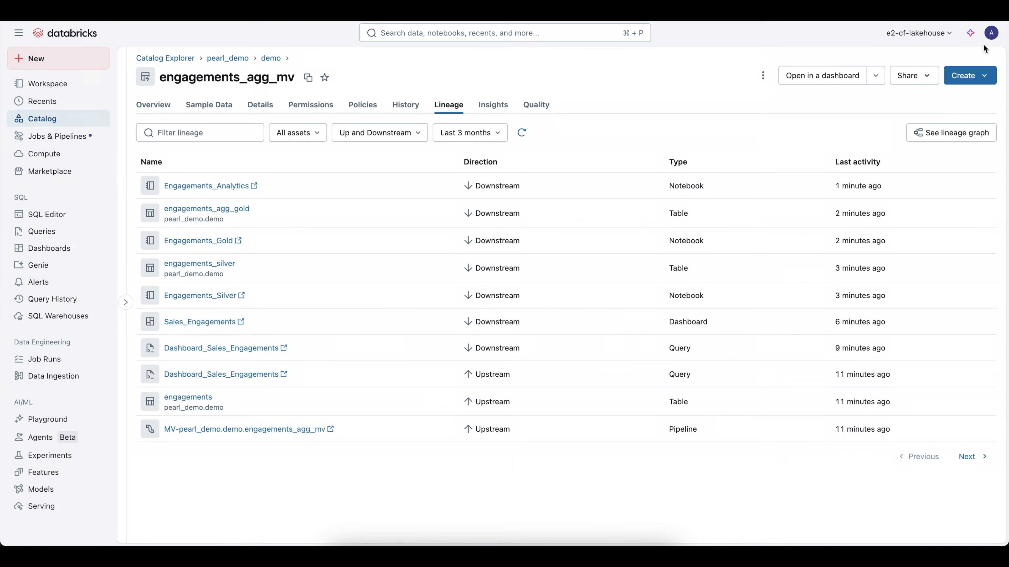
# Review the usage insights of engagements_agg_mv, down to its frequent queries.
pyautogui.click(494, 107)
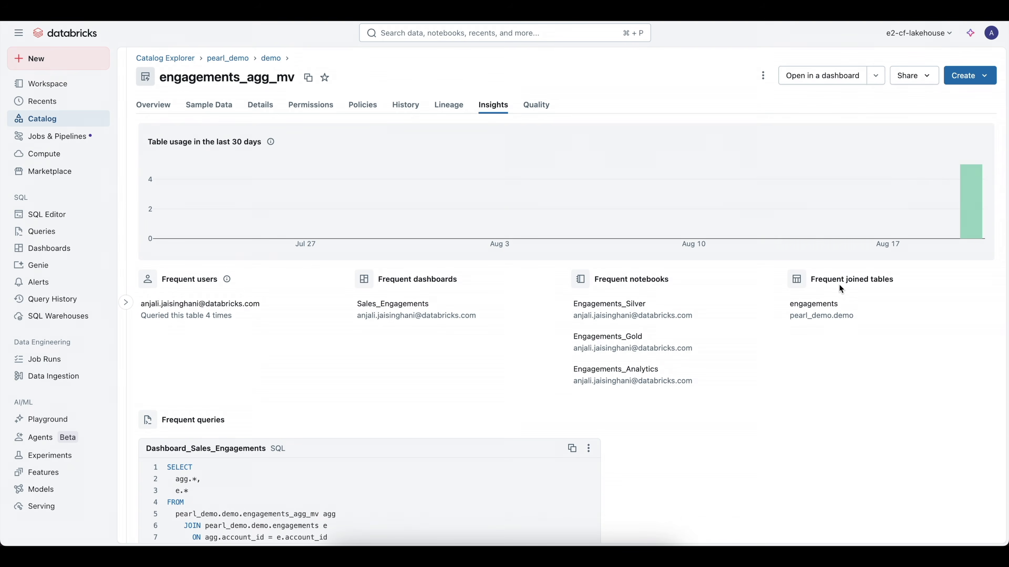
pyautogui.scroll(-3, 491, 410)
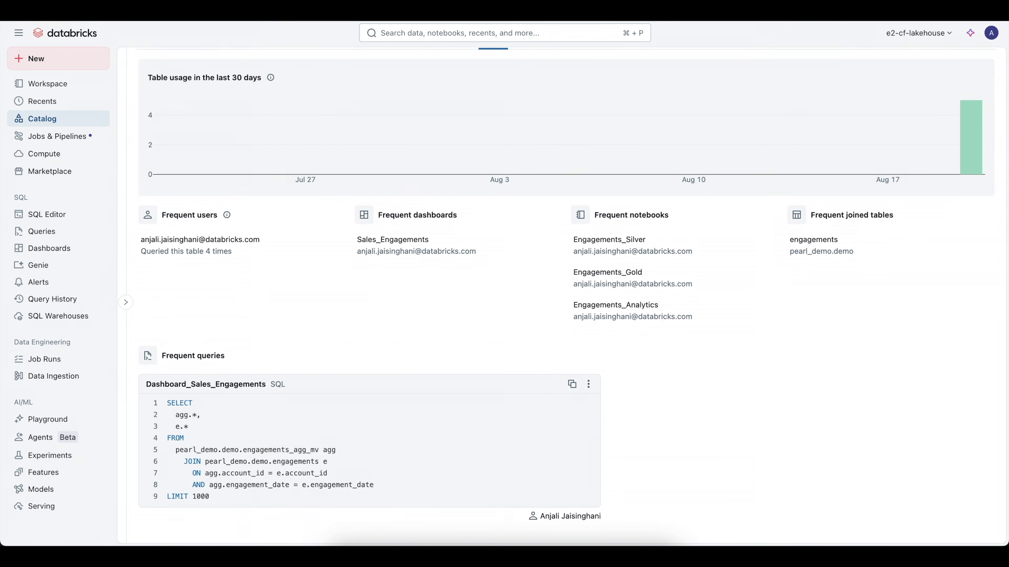
pyautogui.scroll(3, 922, 119)
# Create a dashboard from the engagements_agg_mv materialized view and place a new visualization widget below its data table.
pyautogui.click(969, 75)
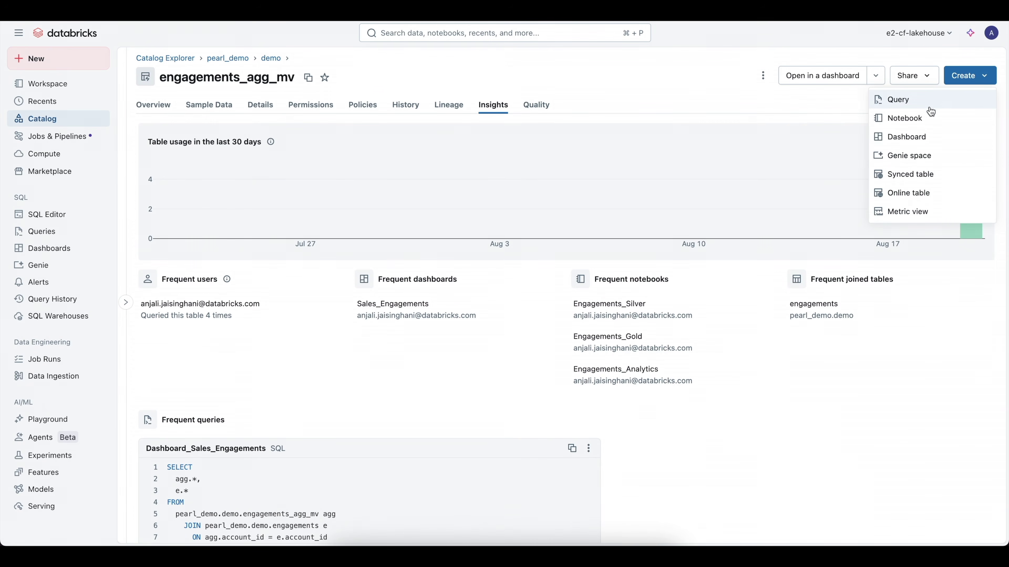
pyautogui.click(904, 137)
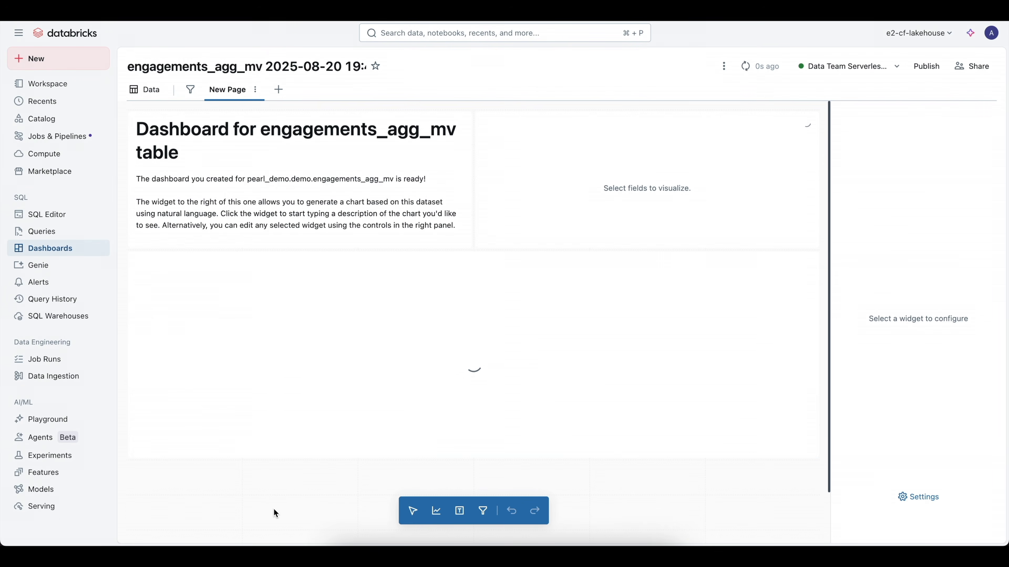
pyautogui.click(436, 510)
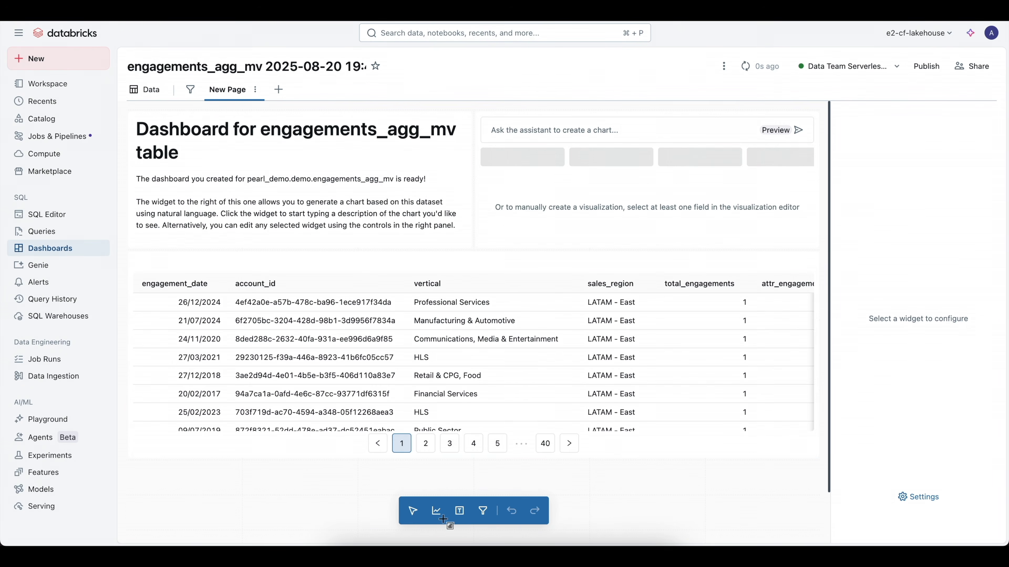
pyautogui.click(177, 477)
# Generate the new widget's chart with the assistant prompt "line chart of: Engagements Breakdown by Type" and accept it.
pyautogui.write('line ')
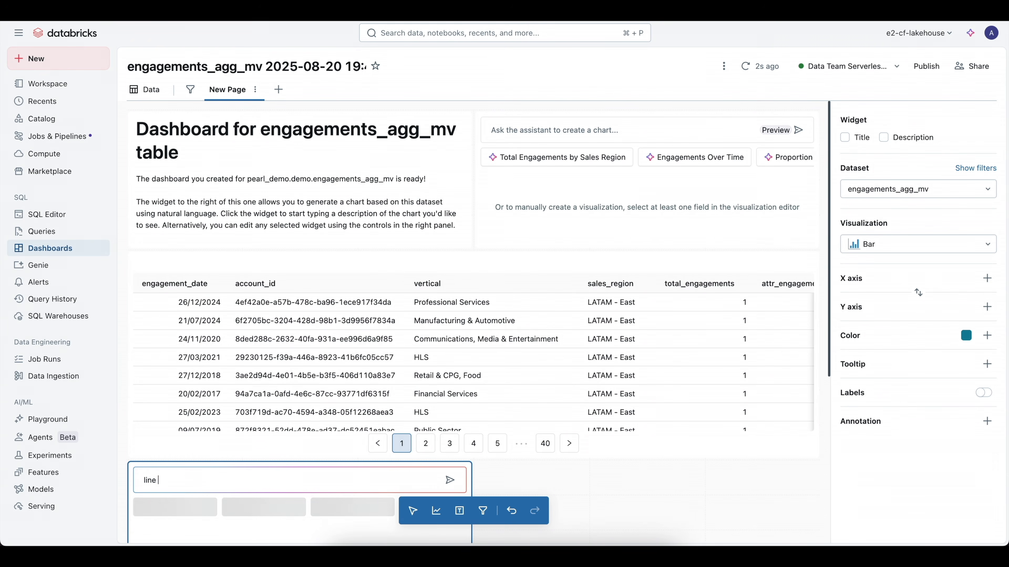
pyautogui.write('chart of:')
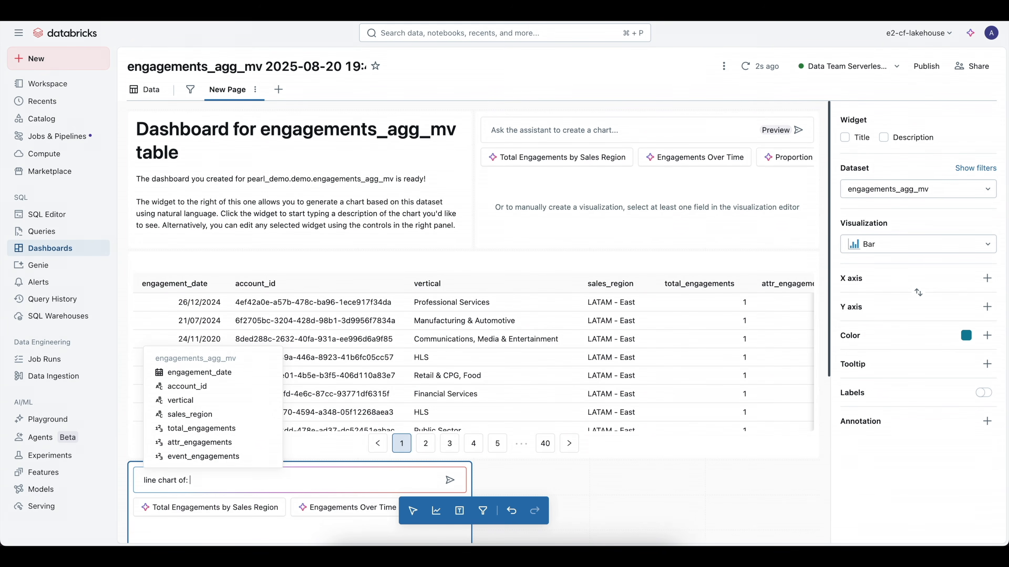
pyautogui.write('Engagements Breakdown by Type')
pyautogui.press('Return')
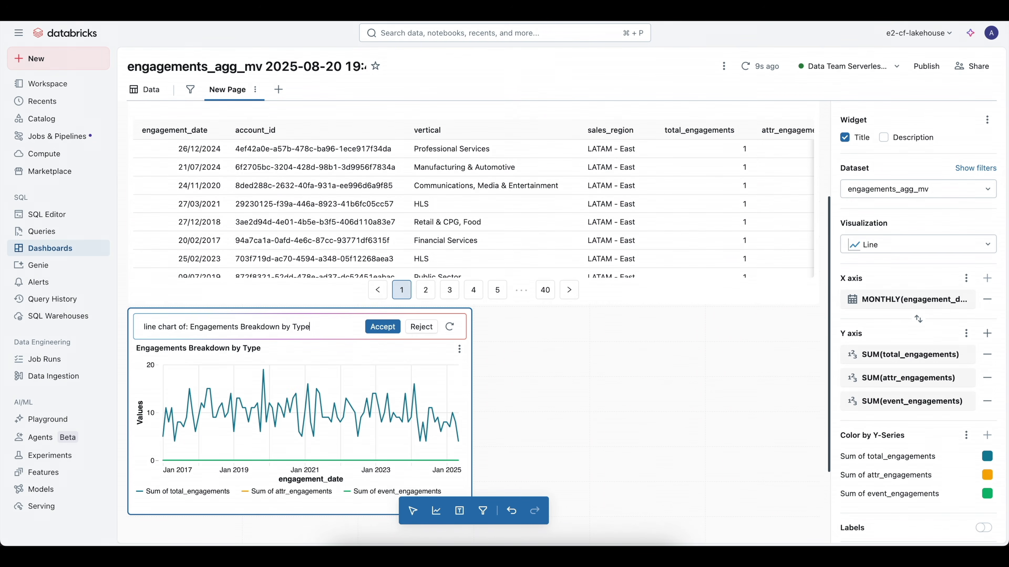
pyautogui.click(384, 327)
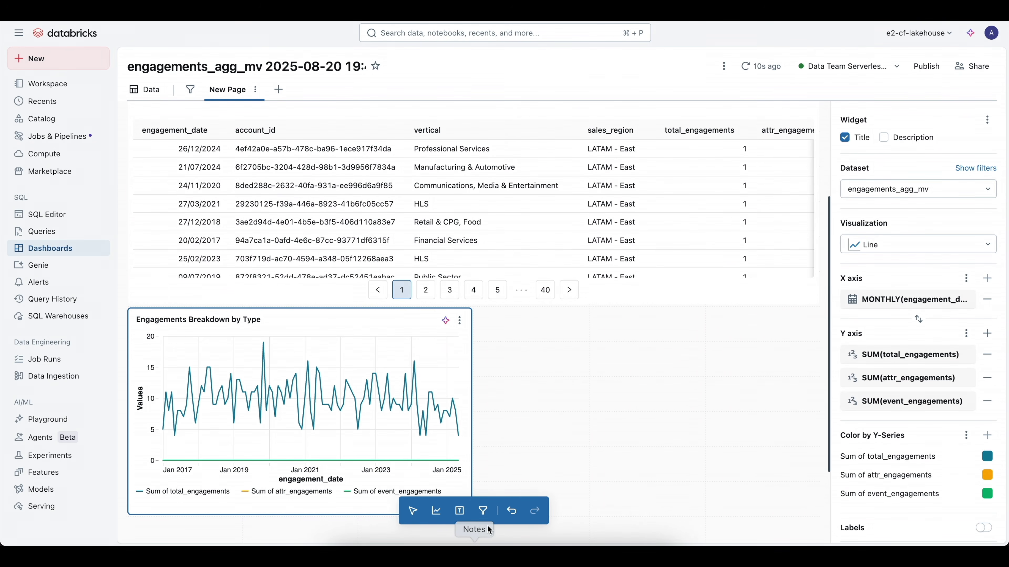
# Add a single value filter widget beside the Engagements Breakdown by Type chart, filtering on the account_id field of engagements_agg_mv.
pyautogui.click(483, 511)
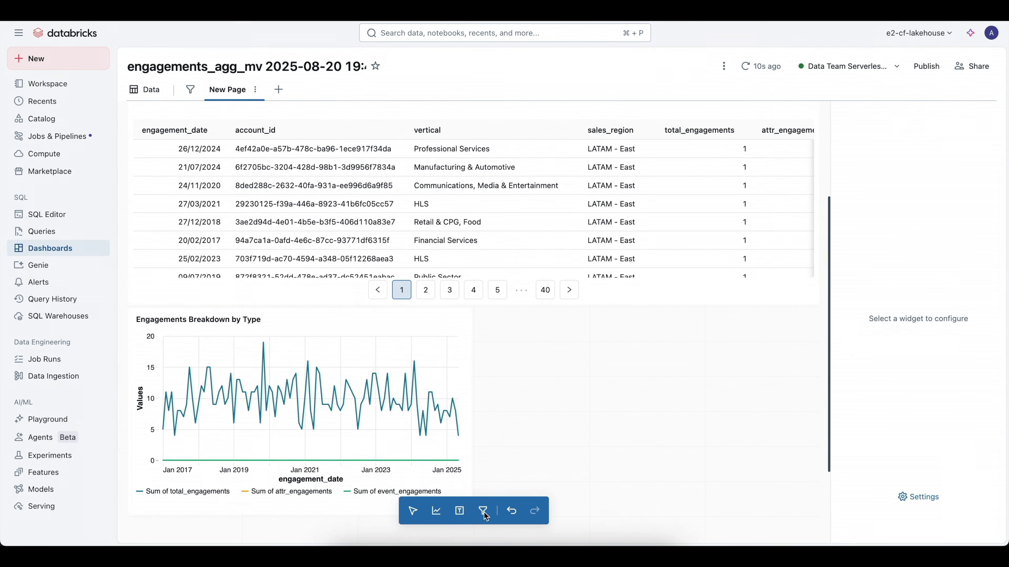
pyautogui.click(576, 320)
pyautogui.moveTo(702, 320); pyautogui.dragTo(813, 318)
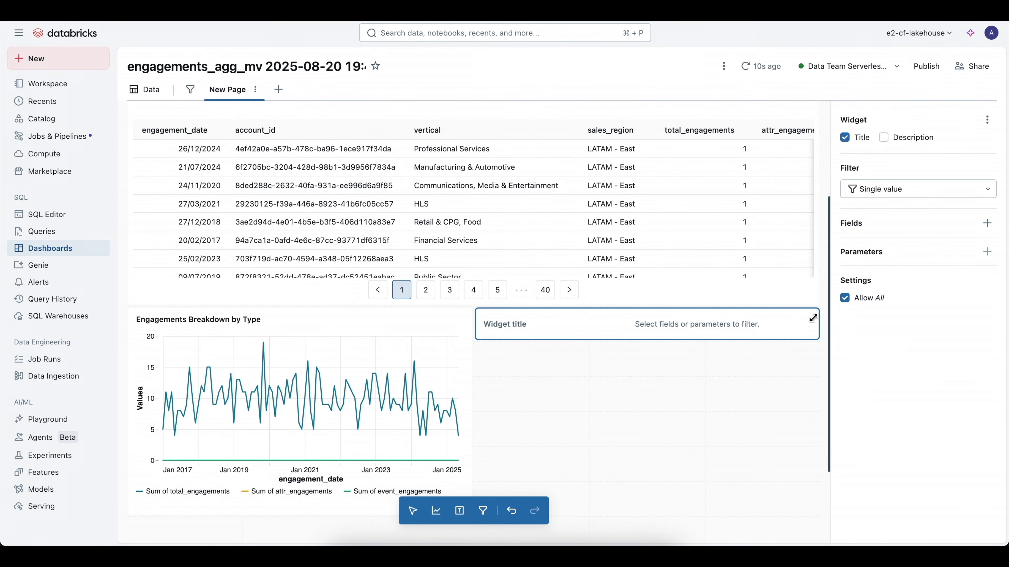
pyautogui.click(922, 192)
pyautogui.click(923, 192)
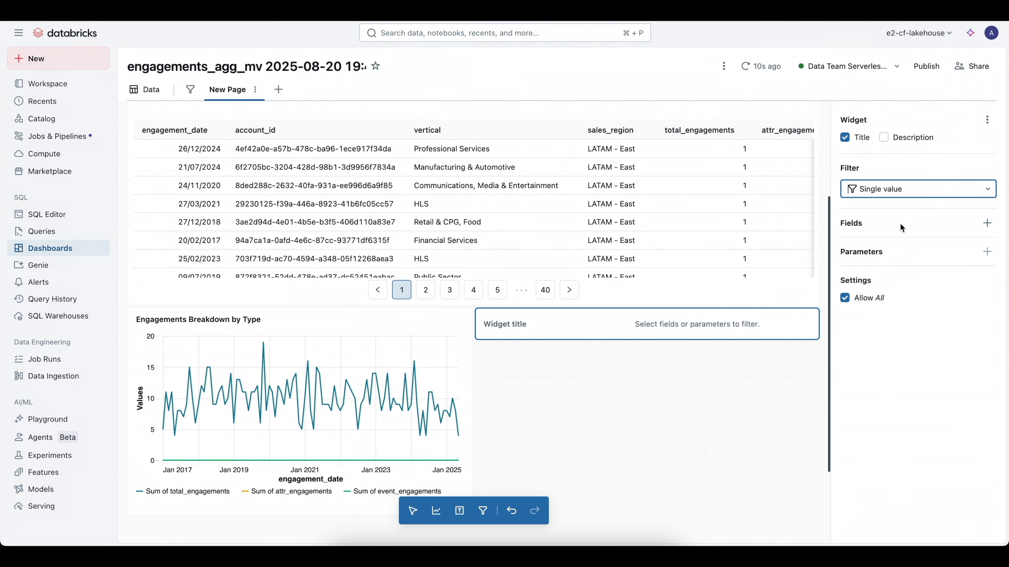
pyautogui.click(988, 224)
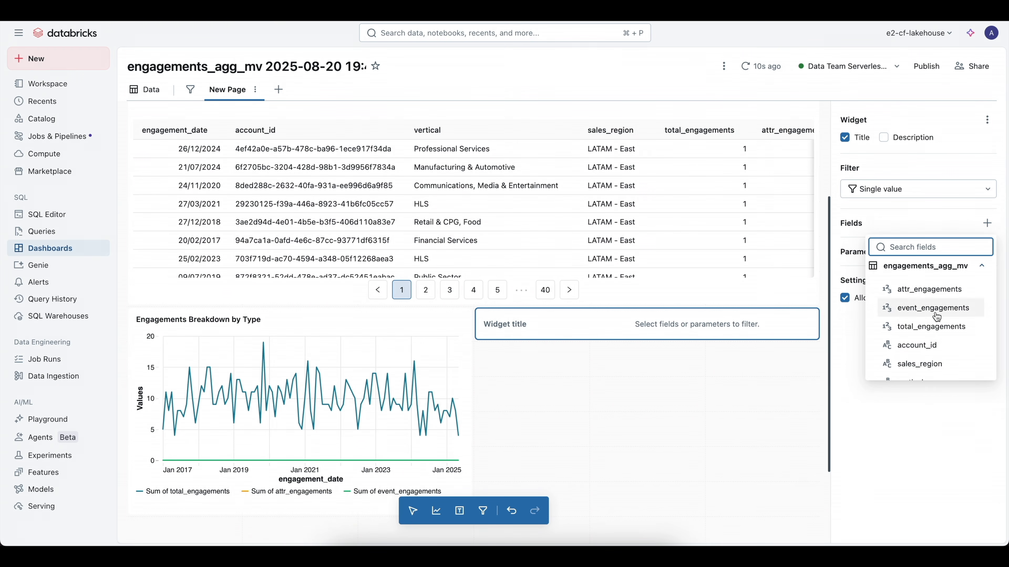
pyautogui.click(913, 345)
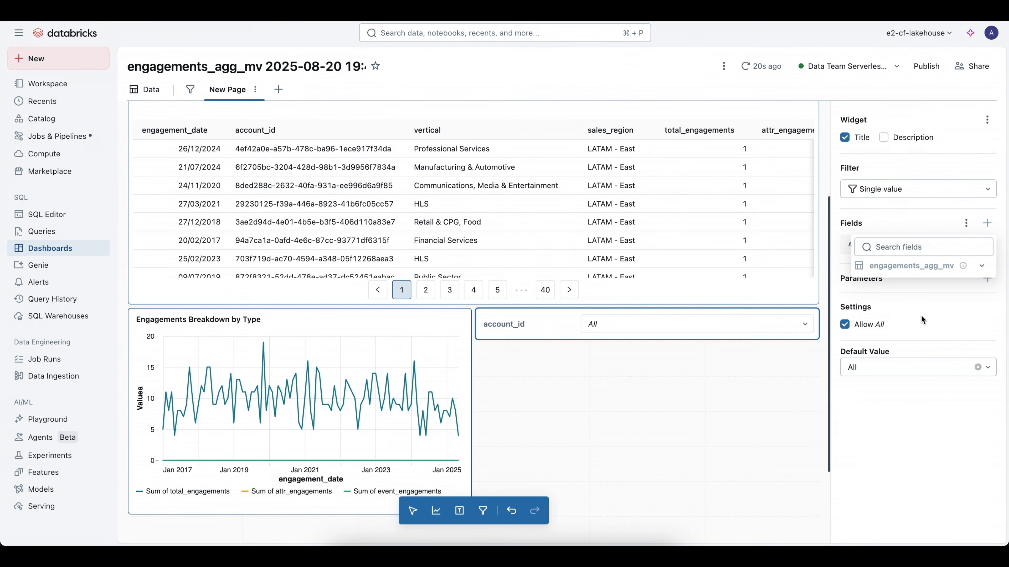
# Filter the dashboard to a single account with the account_id filter and review the filtered chart and table.
pyautogui.click(748, 321)
pyautogui.click(664, 403)
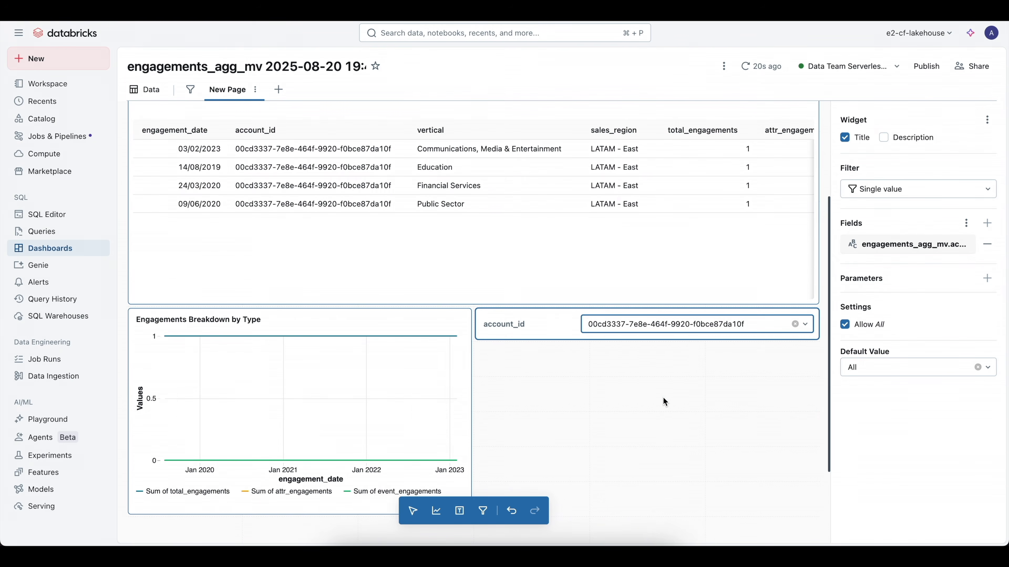
pyautogui.scroll(2, 664, 403)
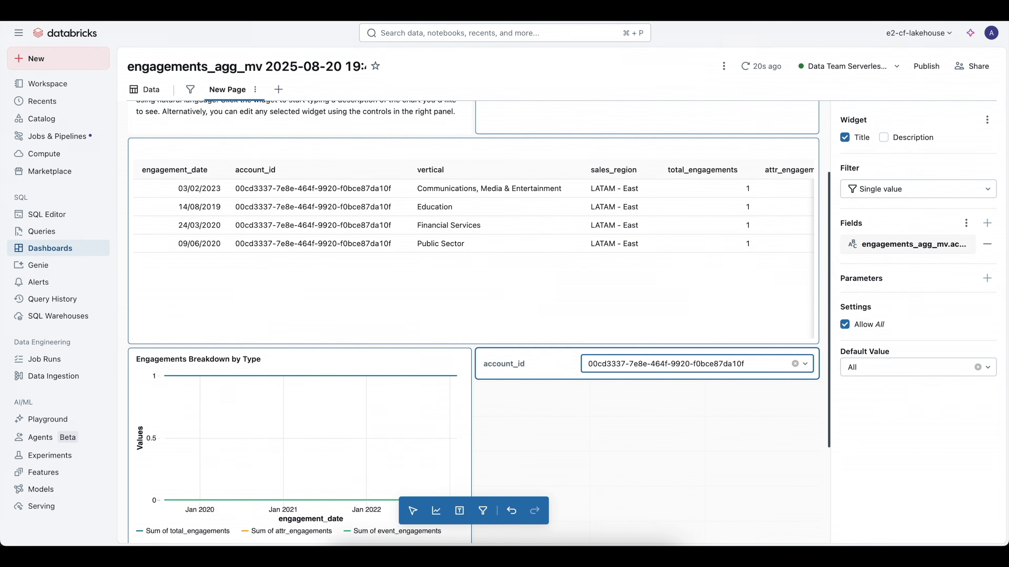
pyautogui.scroll(5, 600, 130)
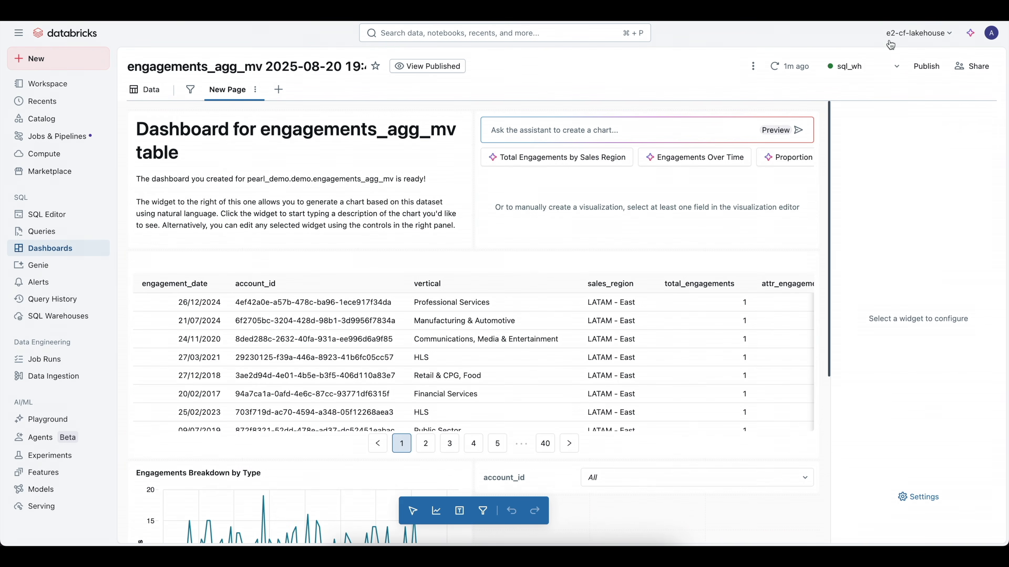
# Publish the dashboard with embedded credentials and Genie enabled with an auto-generated Genie space, leaving the sharing settings as they are.
pyautogui.click(926, 66)
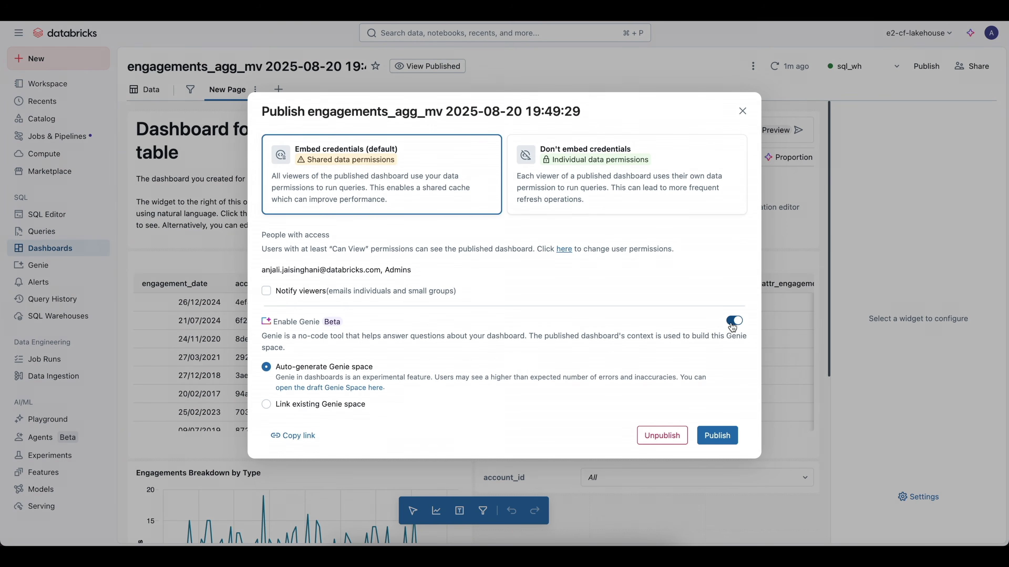
pyautogui.click(721, 436)
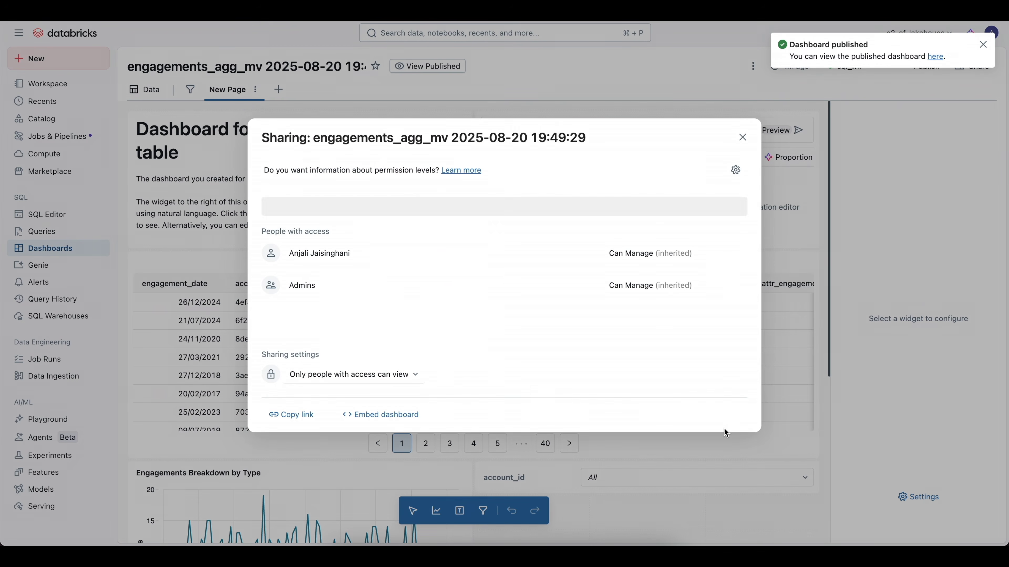
pyautogui.click(743, 139)
# Open the dashboard's draft Genie space and ask "What are the total engagements by vertical?".
pyautogui.click(752, 65)
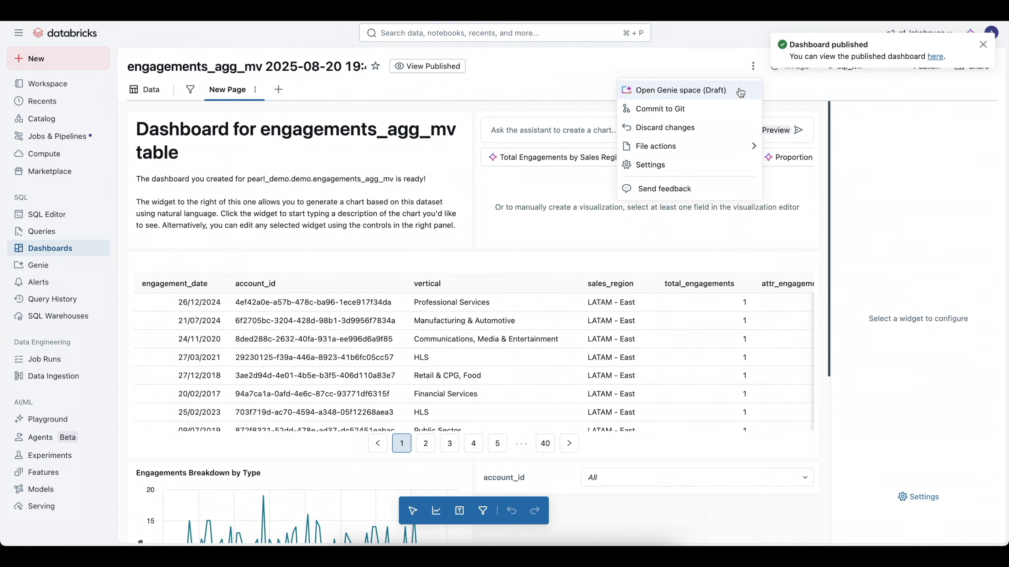
pyautogui.click(740, 92)
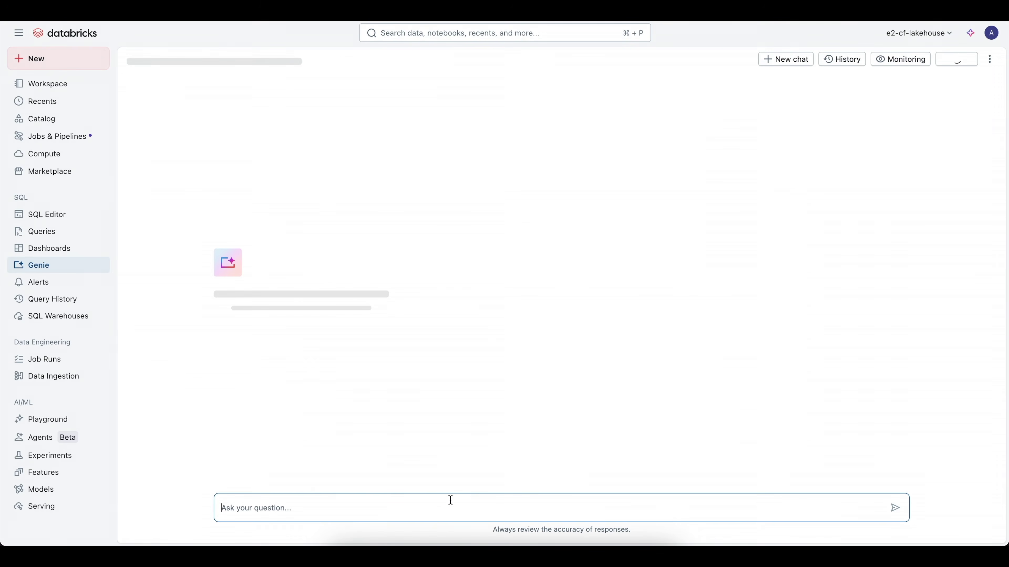
pyautogui.click(431, 508)
pyautogui.write('What are the total engagements by vertical?')
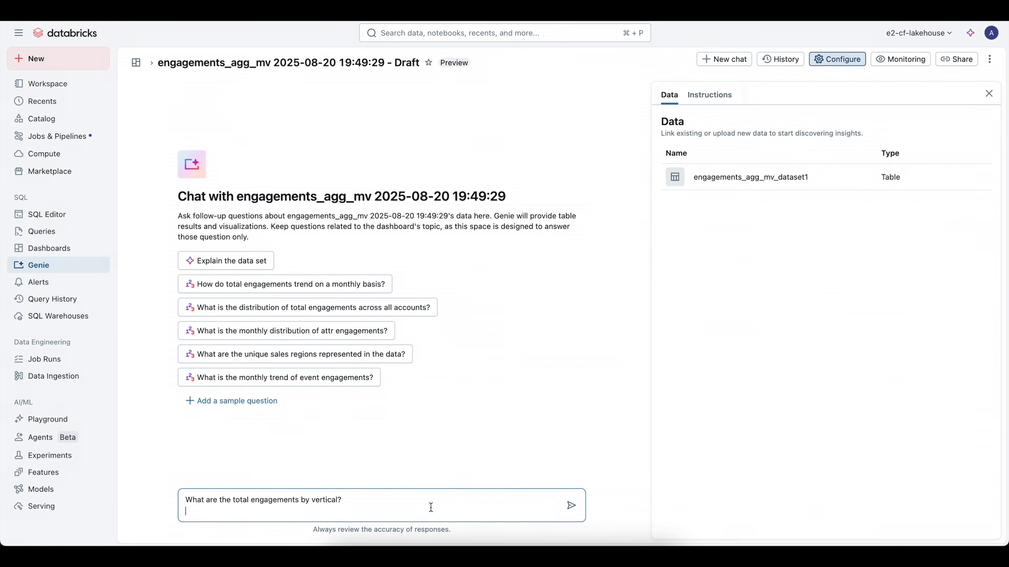
pyautogui.press('Return')
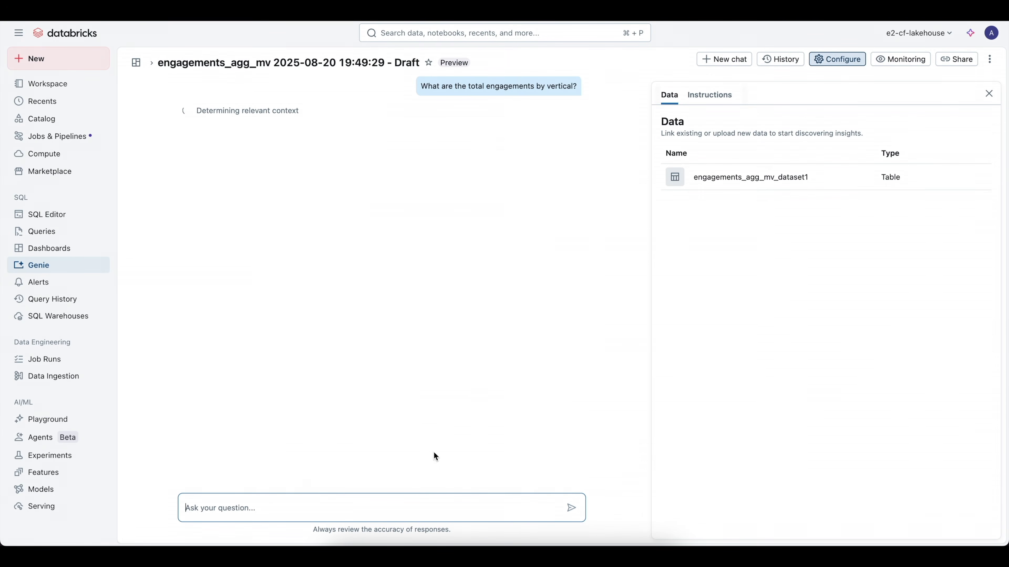